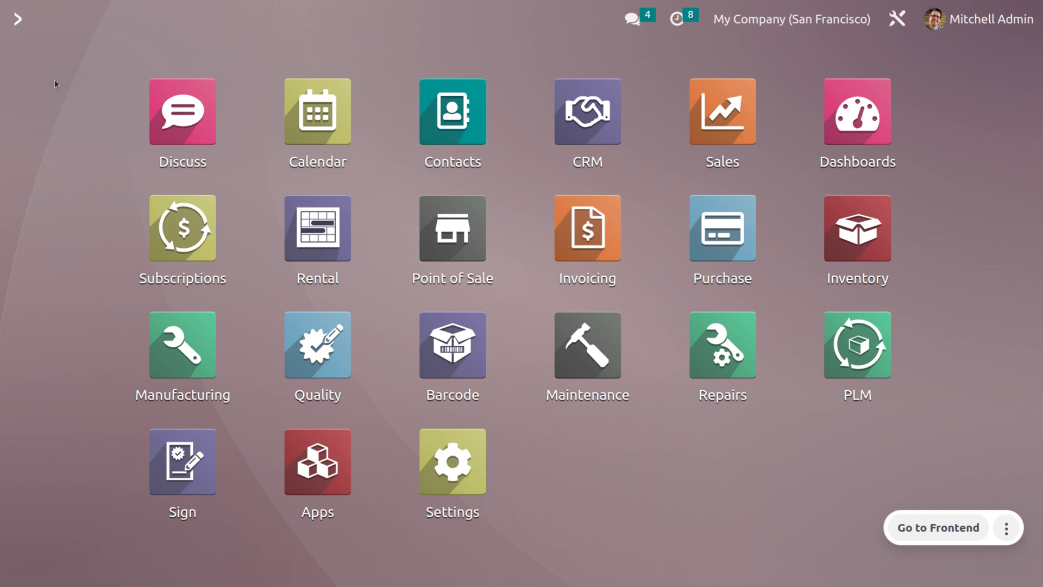
# - Open Manufacturing's Bills of Materials list and start a new bill of materials
pyautogui.write('man')
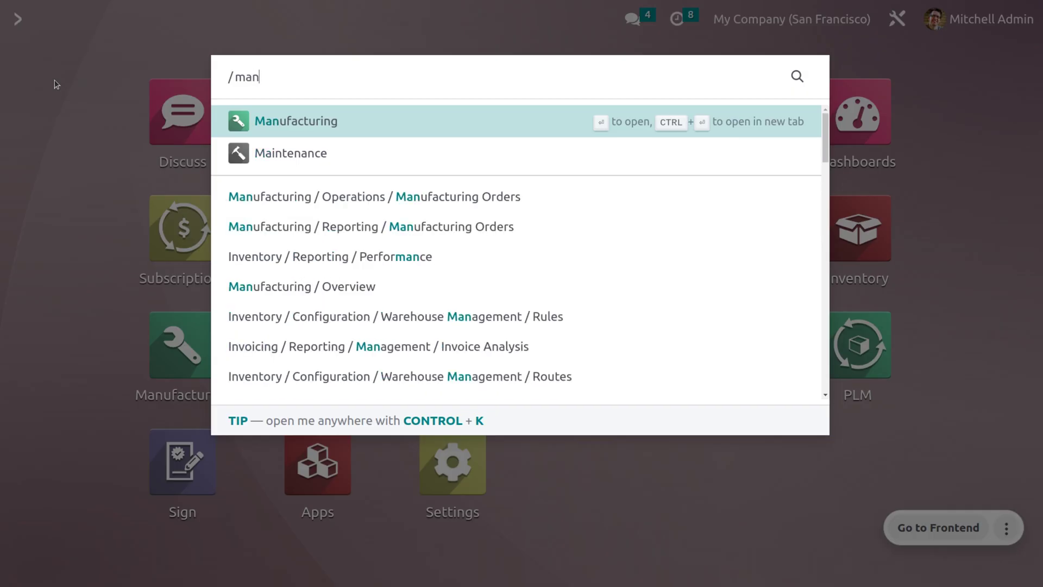
pyautogui.press('Return')
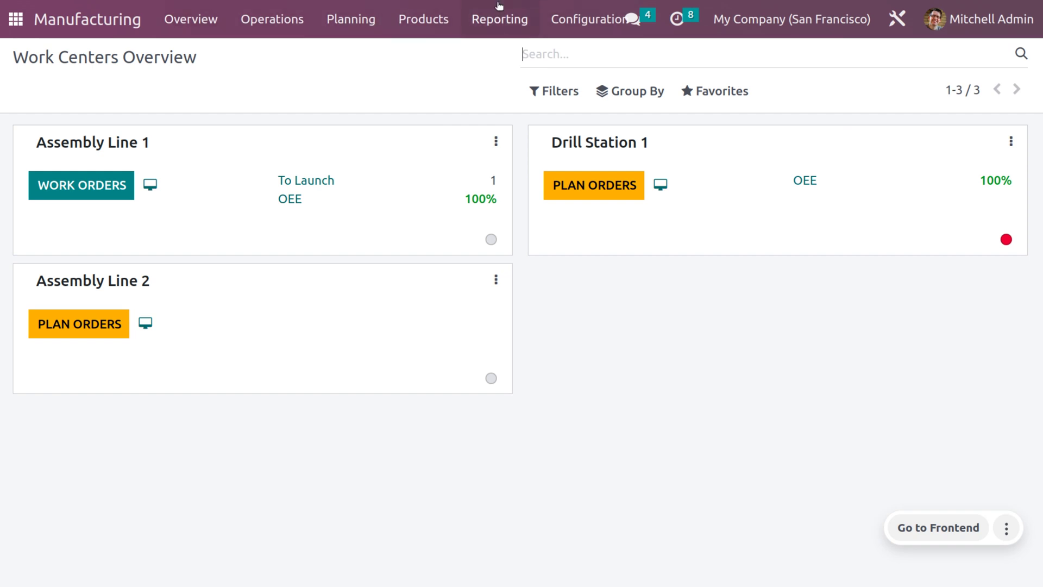
pyautogui.click(427, 16)
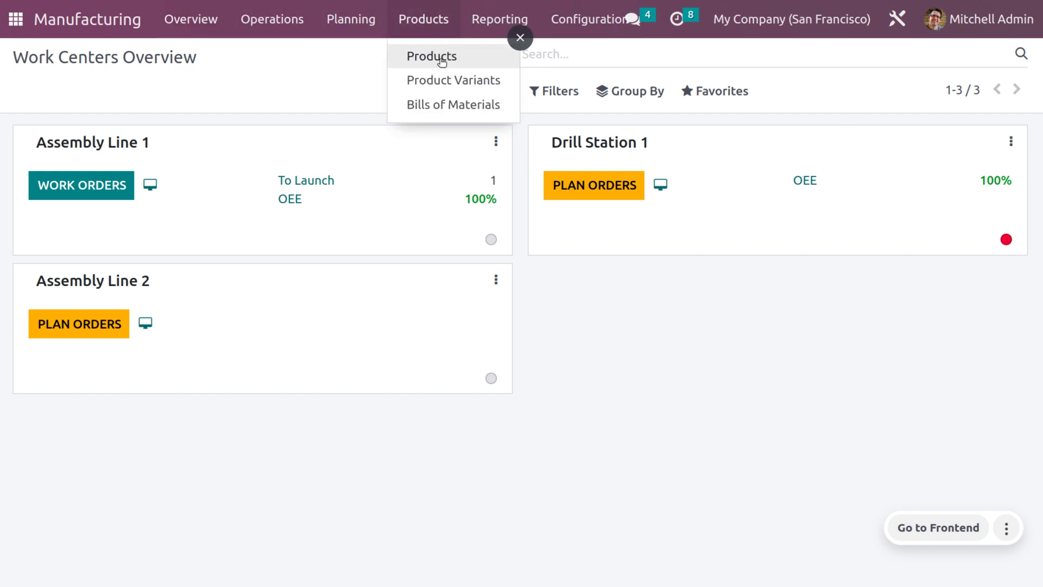
pyautogui.click(445, 104)
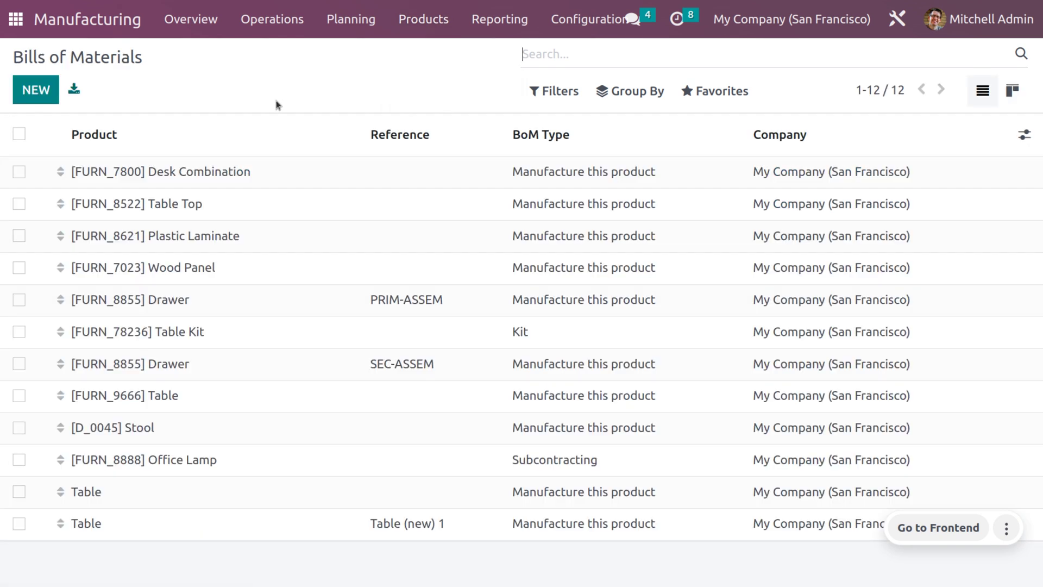
pyautogui.click(41, 88)
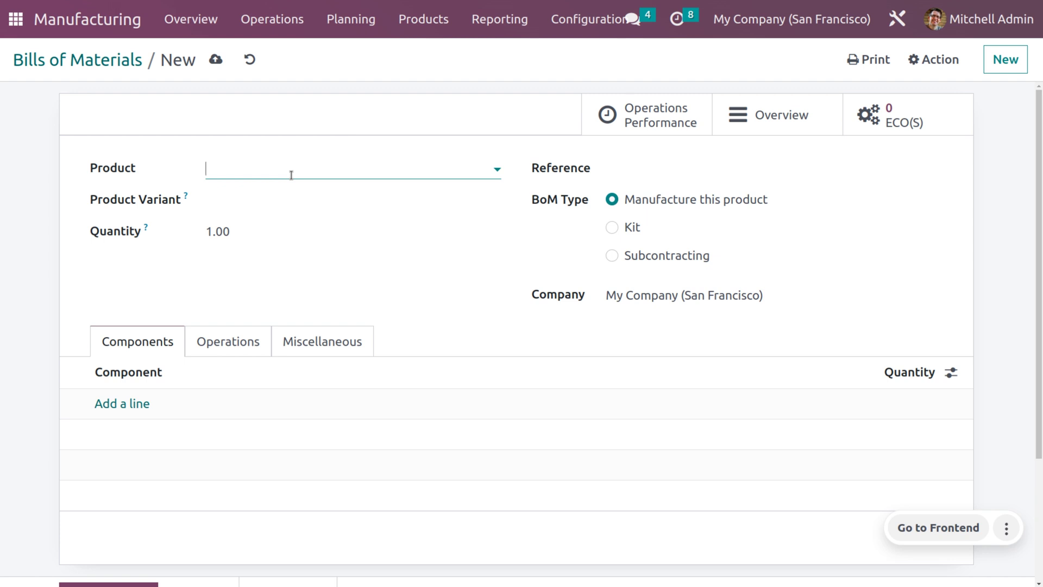
# - Set the bill's product to Table and add 20 Screw as the first component
pyautogui.click(251, 167)
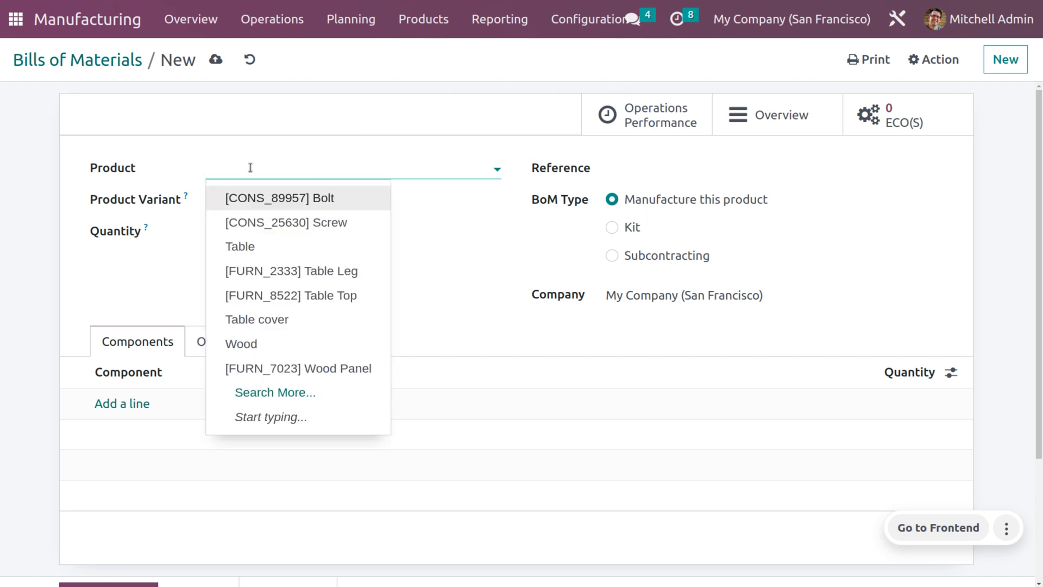
pyautogui.click(256, 258)
pyautogui.click(117, 403)
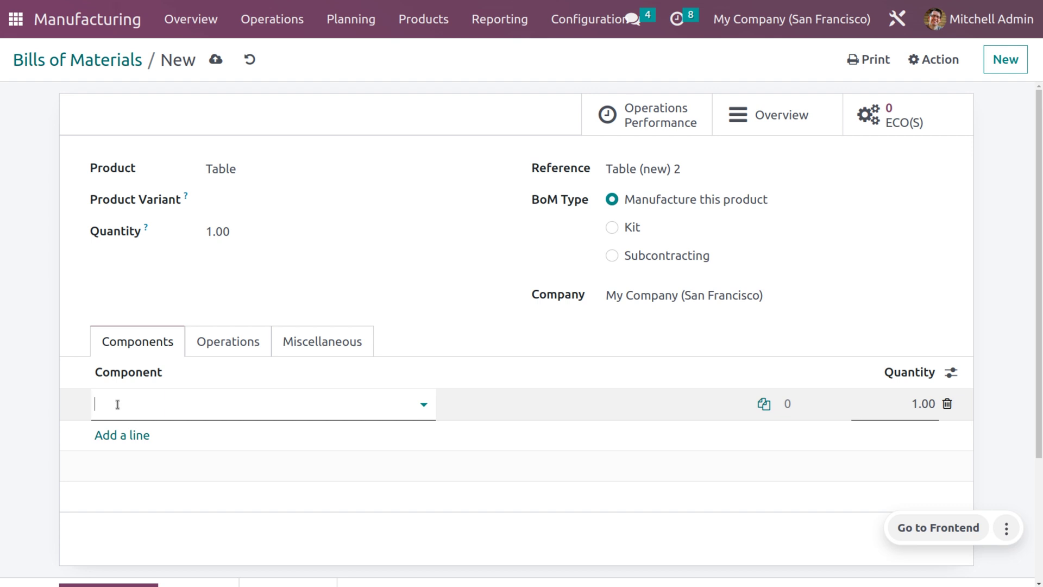
pyautogui.write('scre')
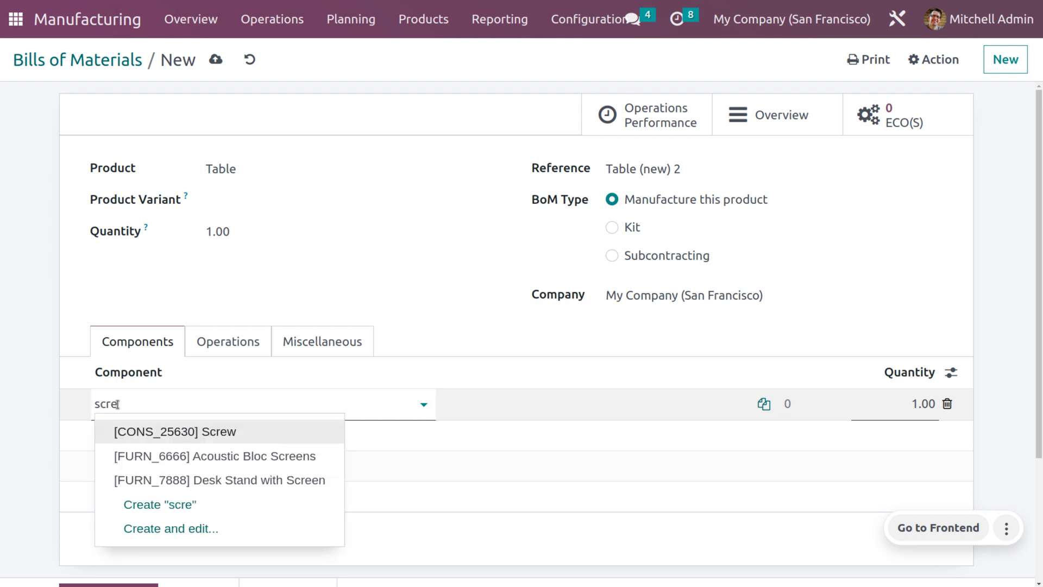
pyautogui.click(241, 440)
pyautogui.click(925, 403)
pyautogui.write('2')
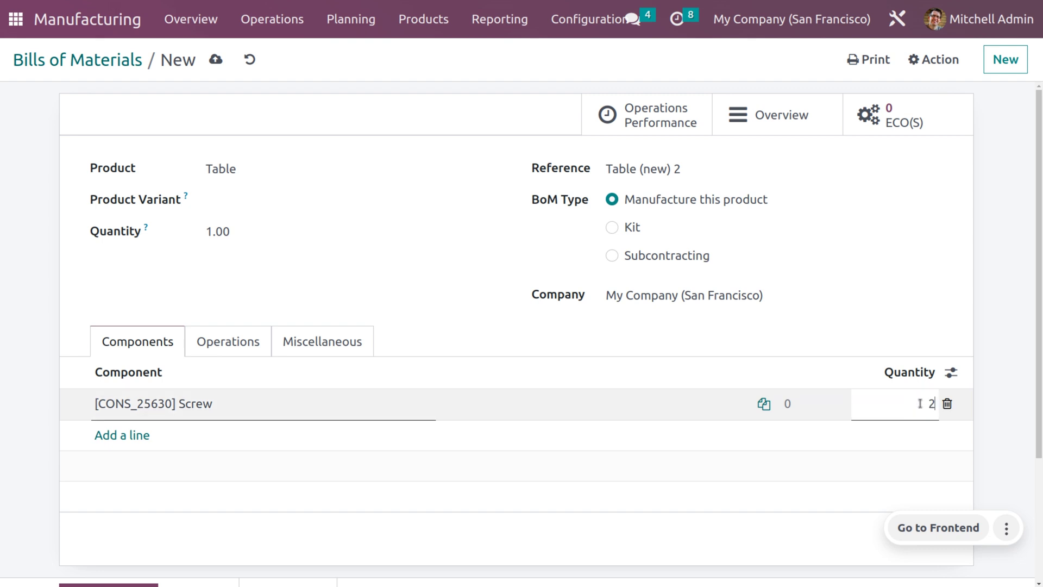
pyautogui.write('0')
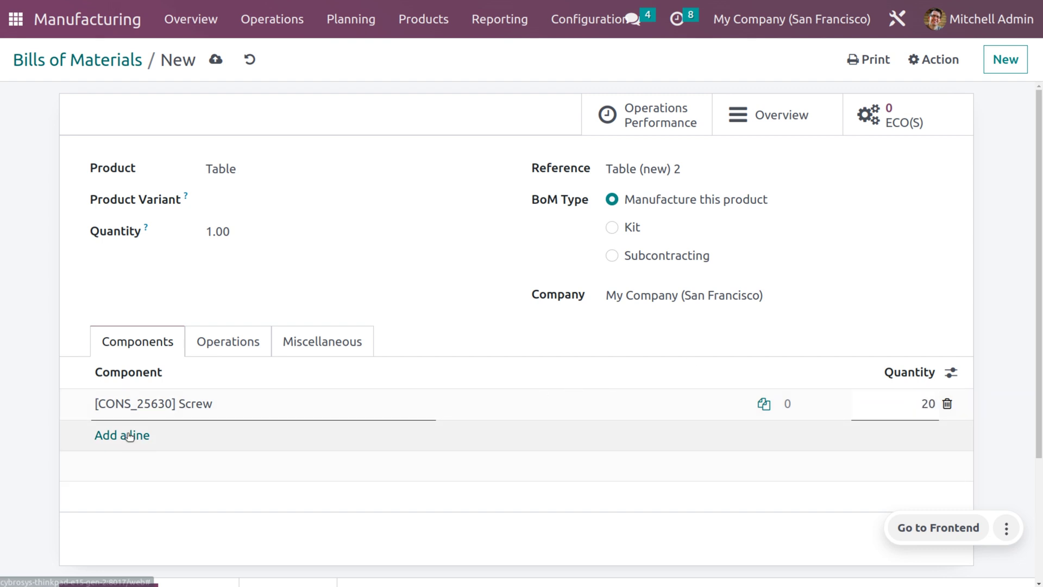
# - Add component lines for 20 Bolt and 4 Table Leg
pyautogui.click(127, 435)
pyautogui.write('bolt')
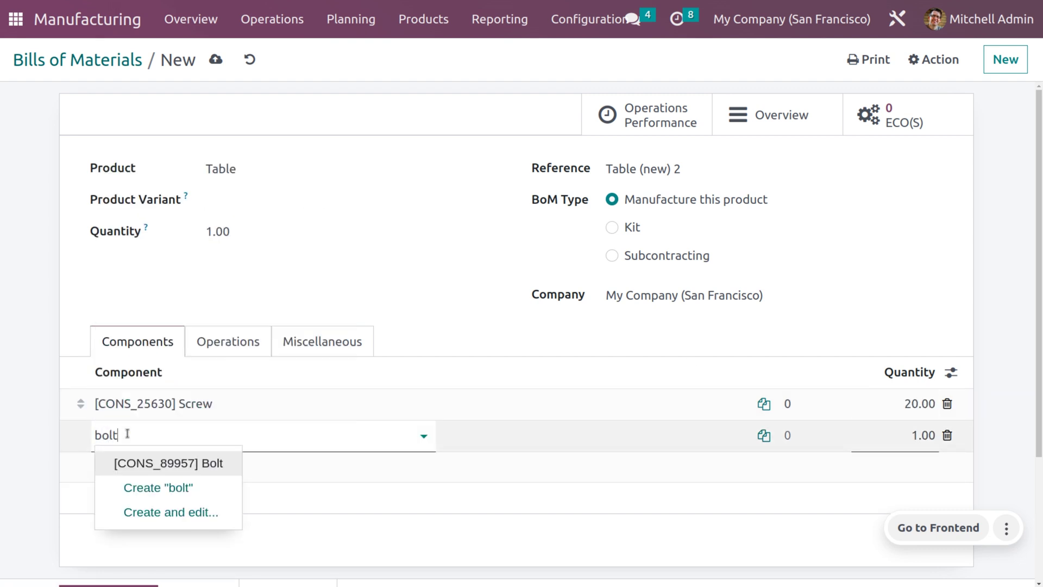
pyautogui.click(213, 462)
pyautogui.click(915, 441)
pyautogui.write('20')
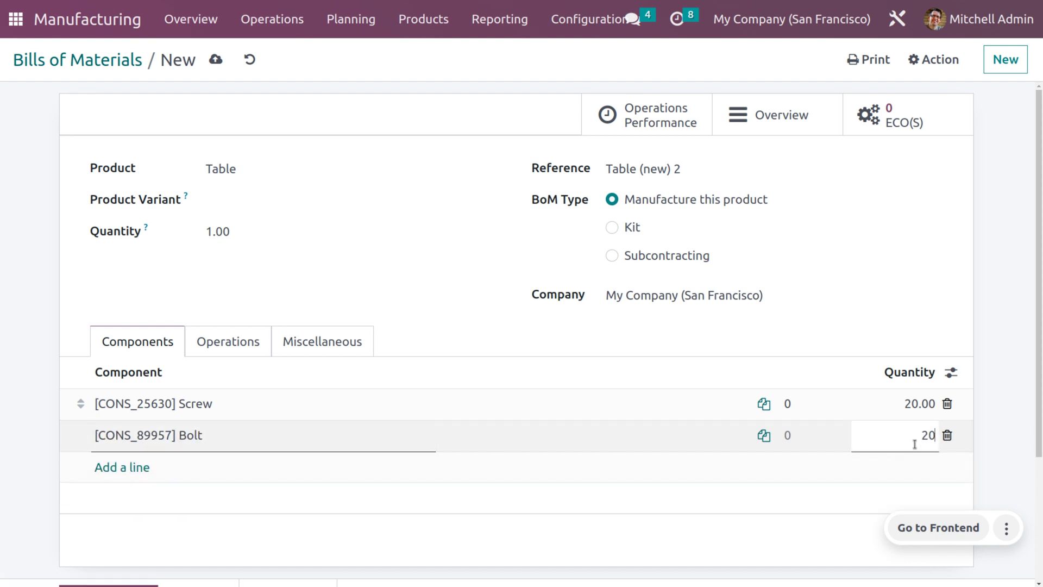
pyautogui.click(109, 466)
pyautogui.write('t')
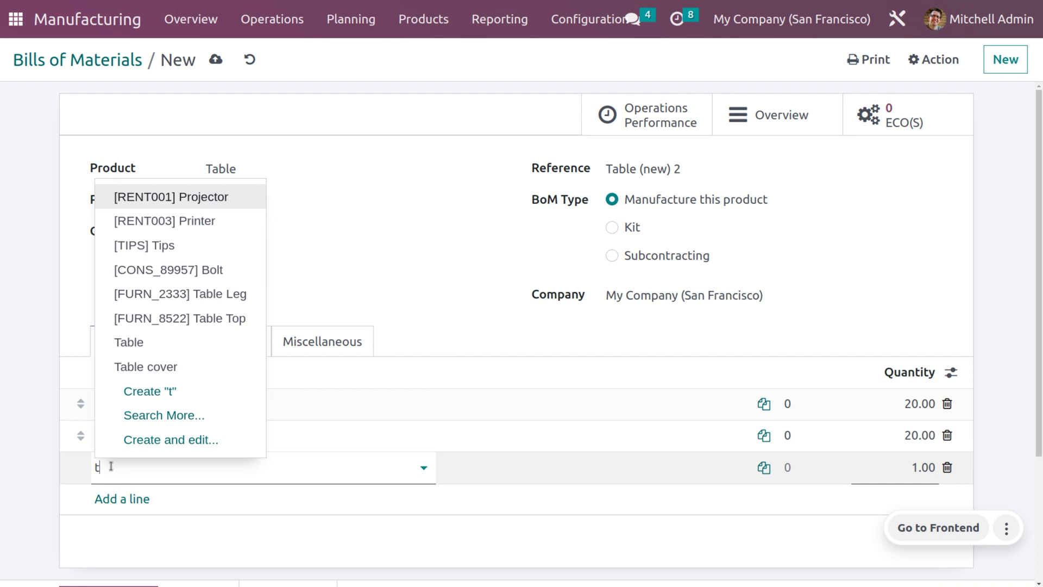
pyautogui.write('abl')
pyautogui.click(163, 245)
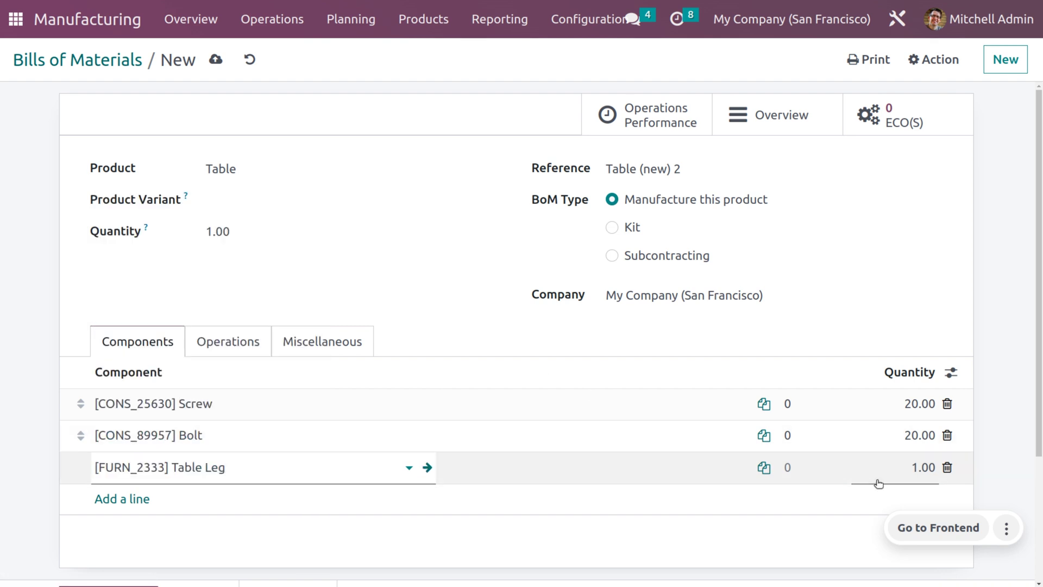
pyautogui.click(922, 467)
pyautogui.write('4')
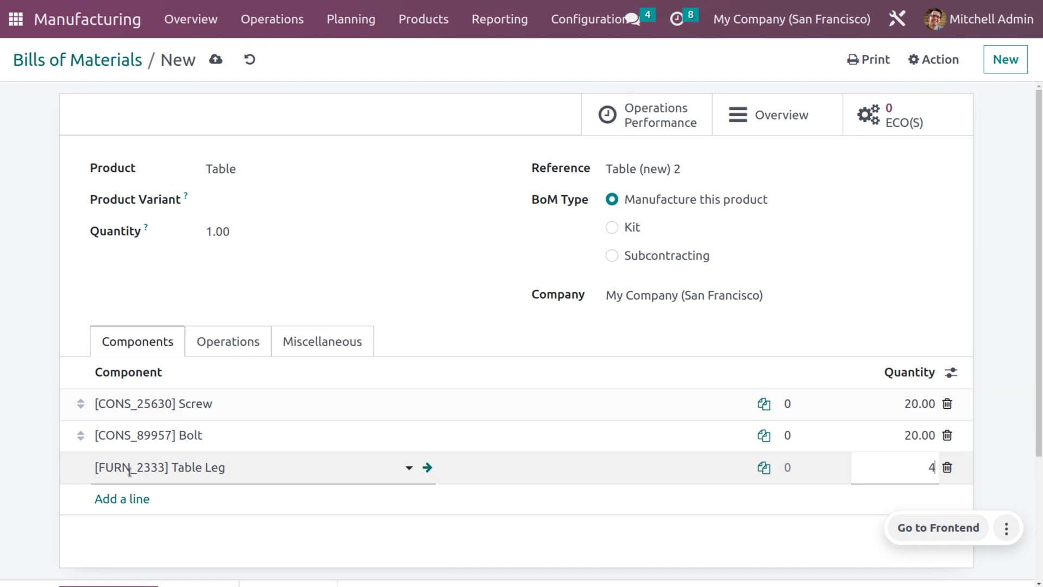
# - Add 1 Table Top as the last component and save the bill of materials
pyautogui.click(116, 498)
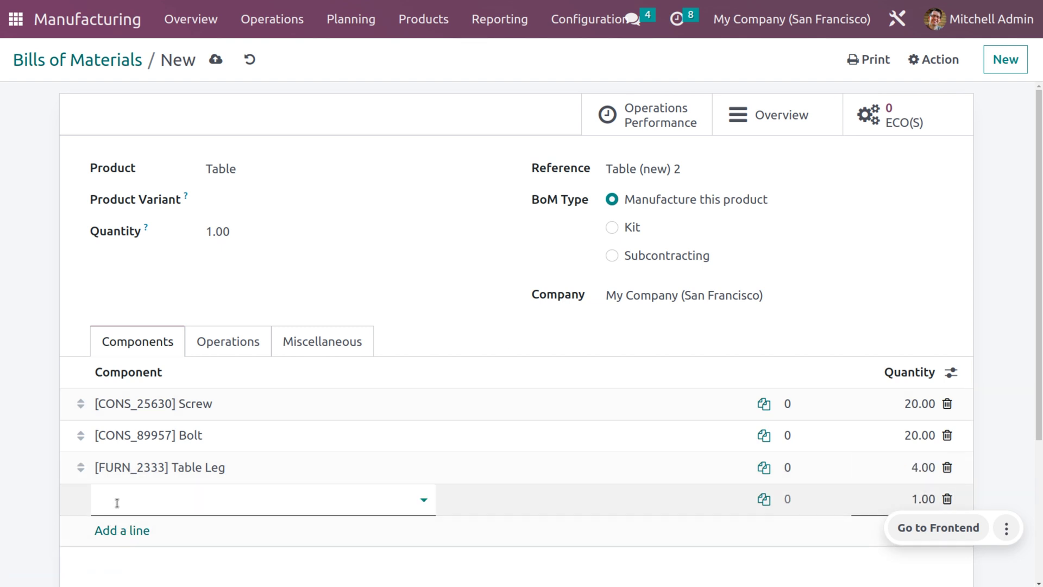
pyautogui.write('tab')
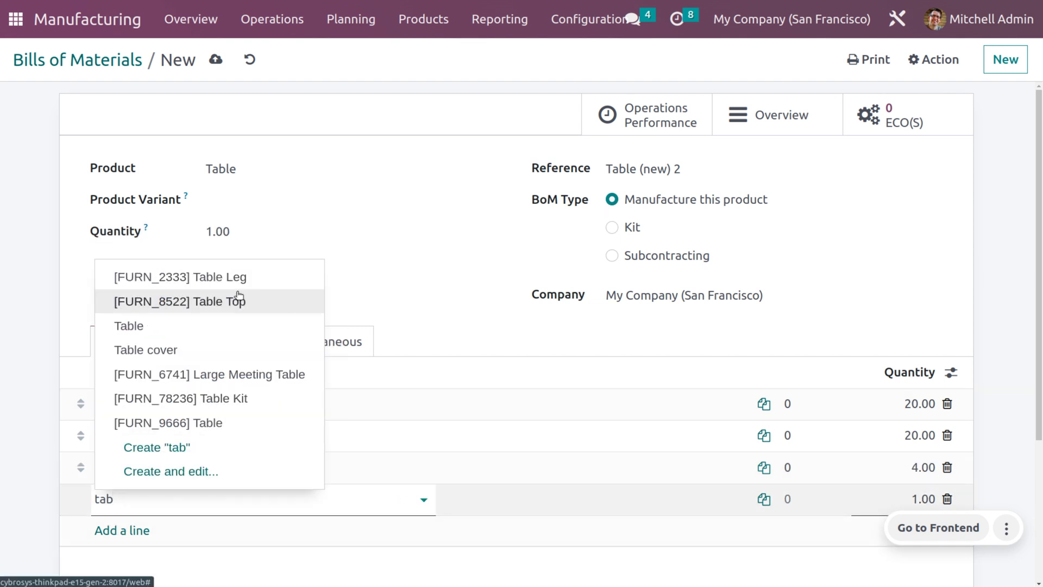
pyautogui.click(236, 300)
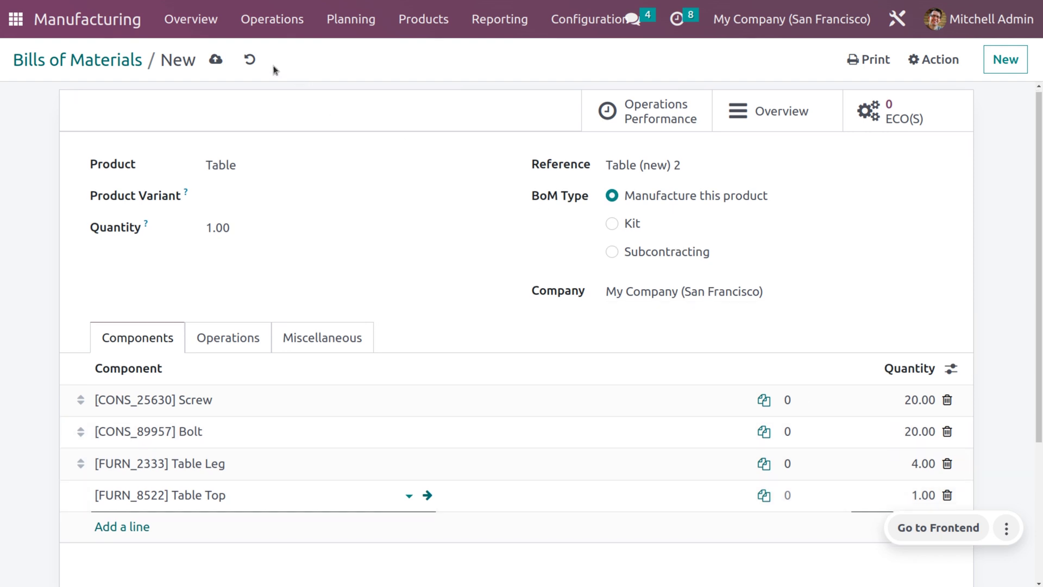
pyautogui.click(221, 61)
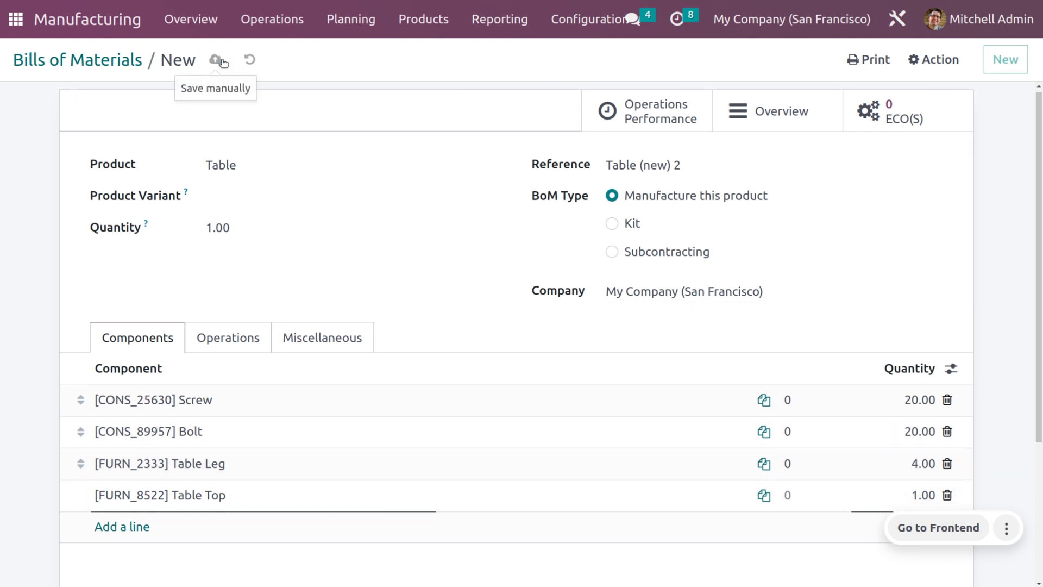
# - Check the bill's Operations tab, then start a new work operation from Configuration
pyautogui.click(219, 345)
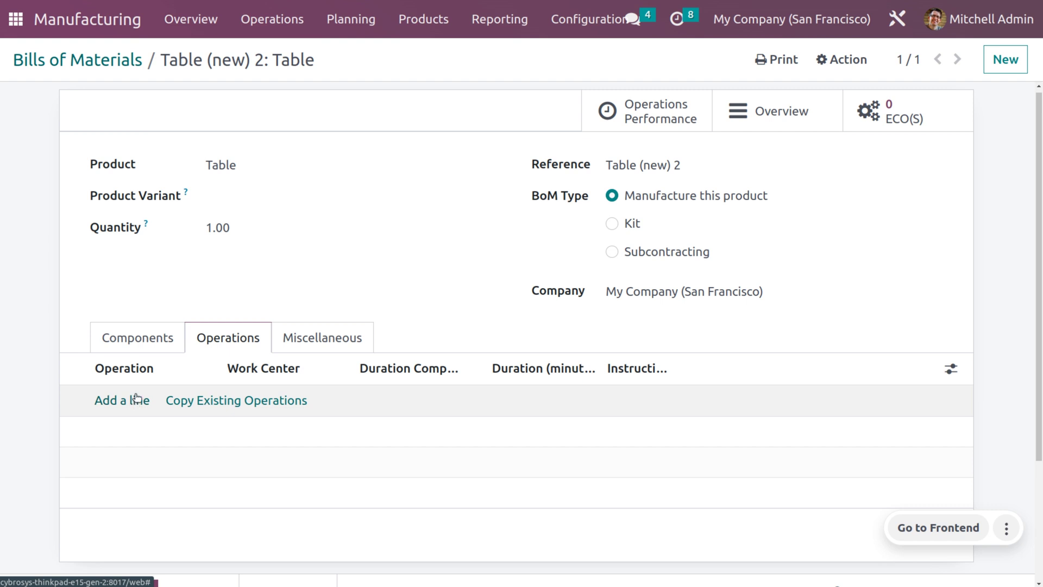
pyautogui.click(572, 14)
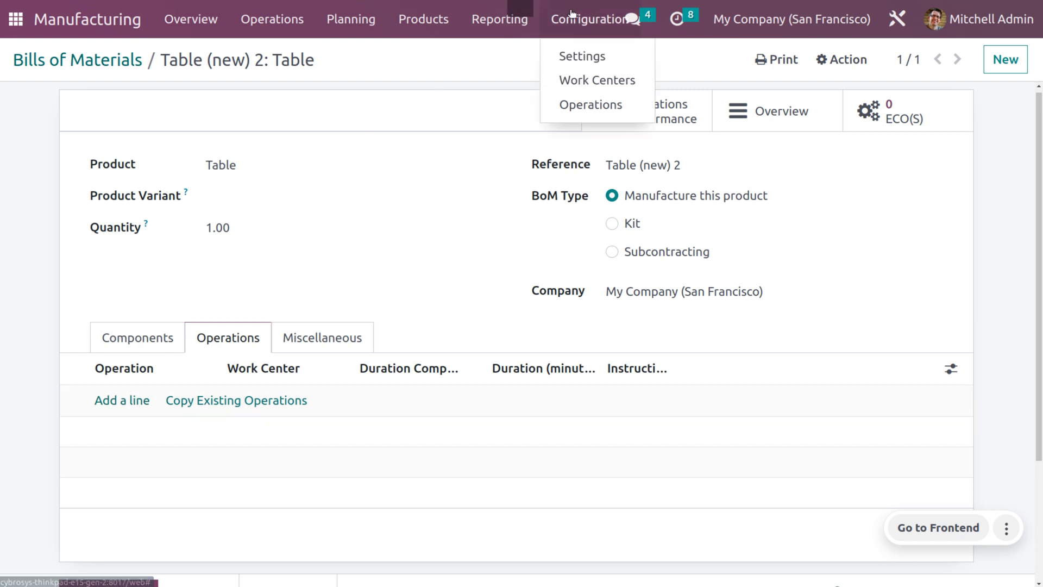
pyautogui.click(583, 105)
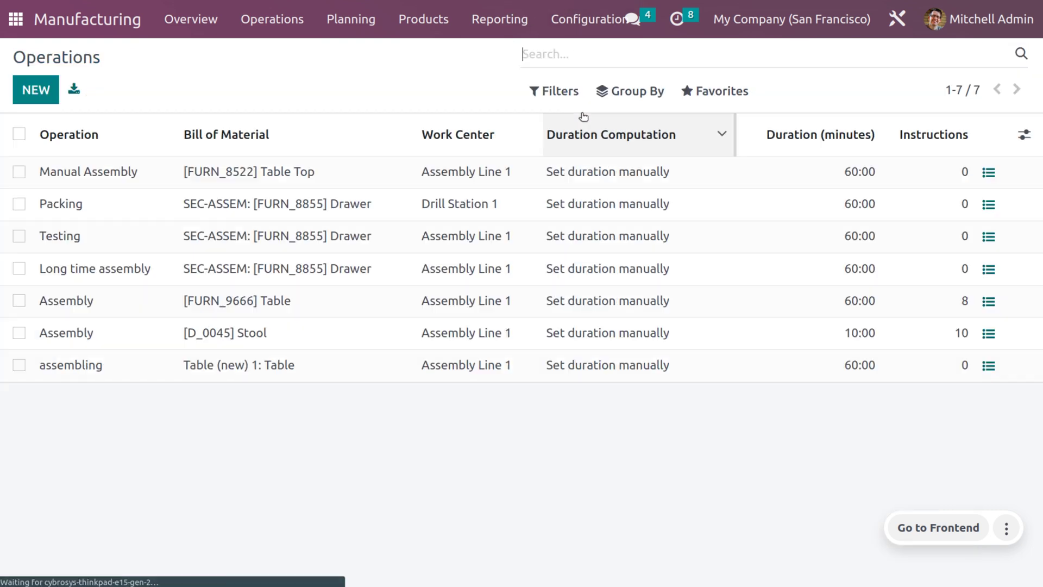
pyautogui.click(36, 90)
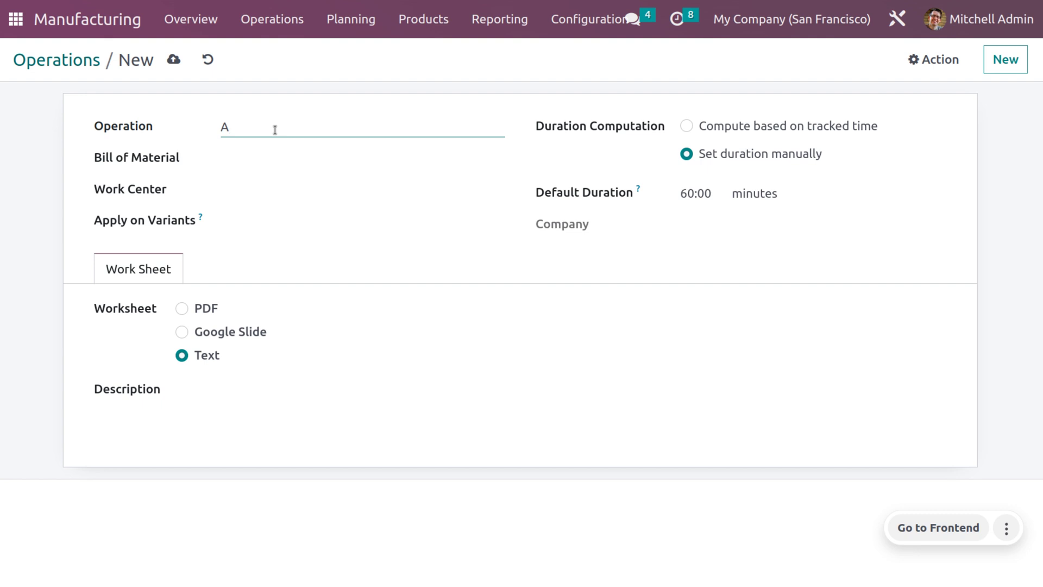
# - Name the operation 'Assembling products', link the Table bill and Assembly Line 1, and save
pyautogui.write('Assembling products')
pyautogui.click(333, 154)
pyautogui.write('tab')
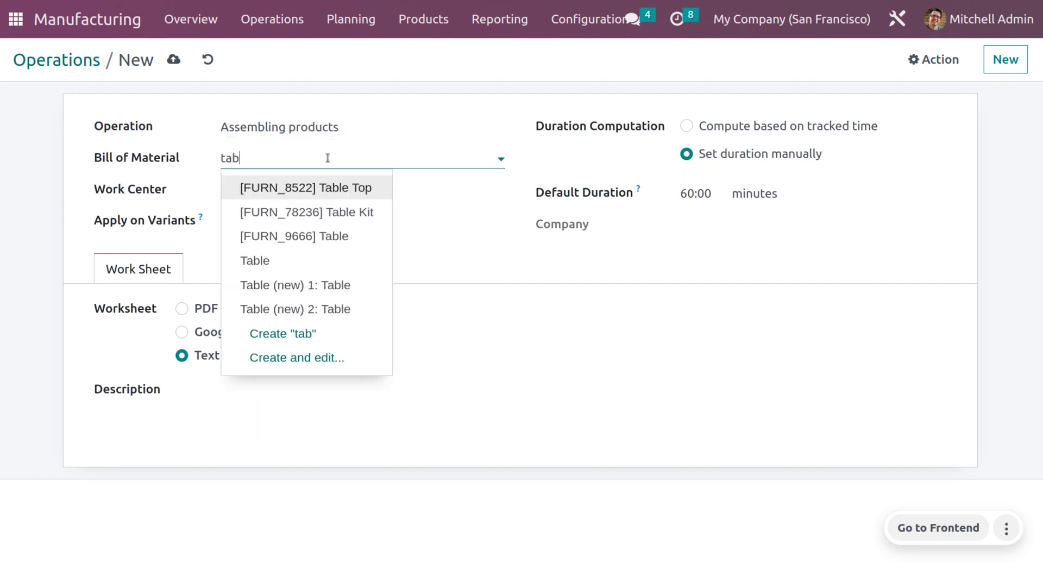
pyautogui.press('Down')
pyautogui.press('Down')
pyautogui.press('Down')
pyautogui.press('Return')
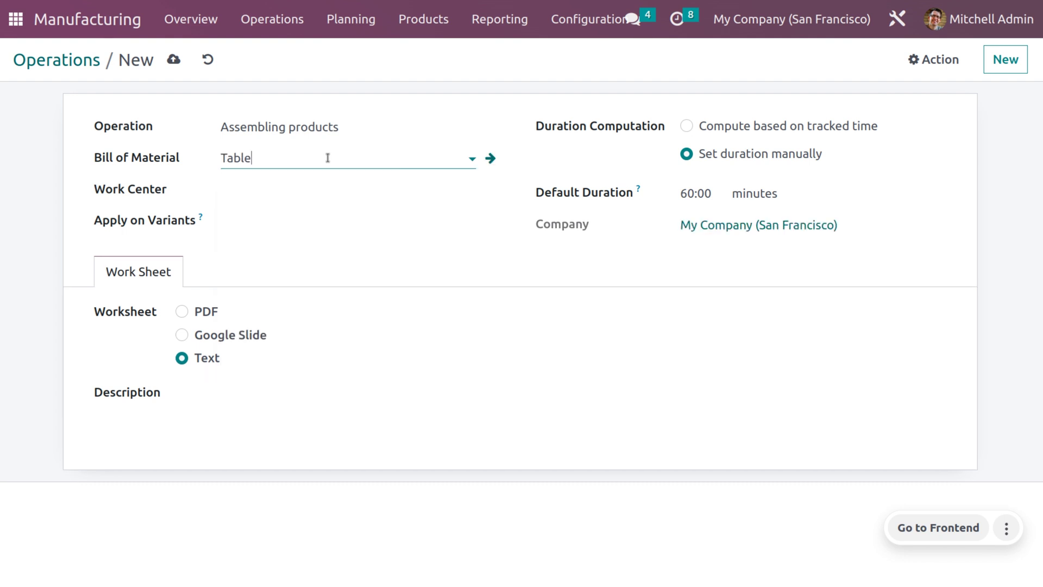
pyautogui.click(266, 182)
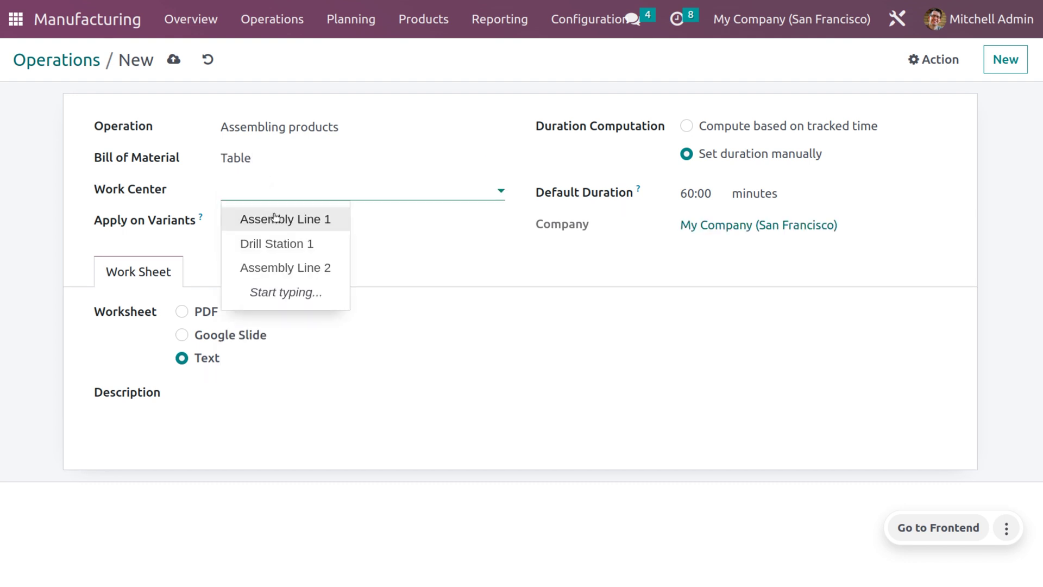
pyautogui.click(272, 215)
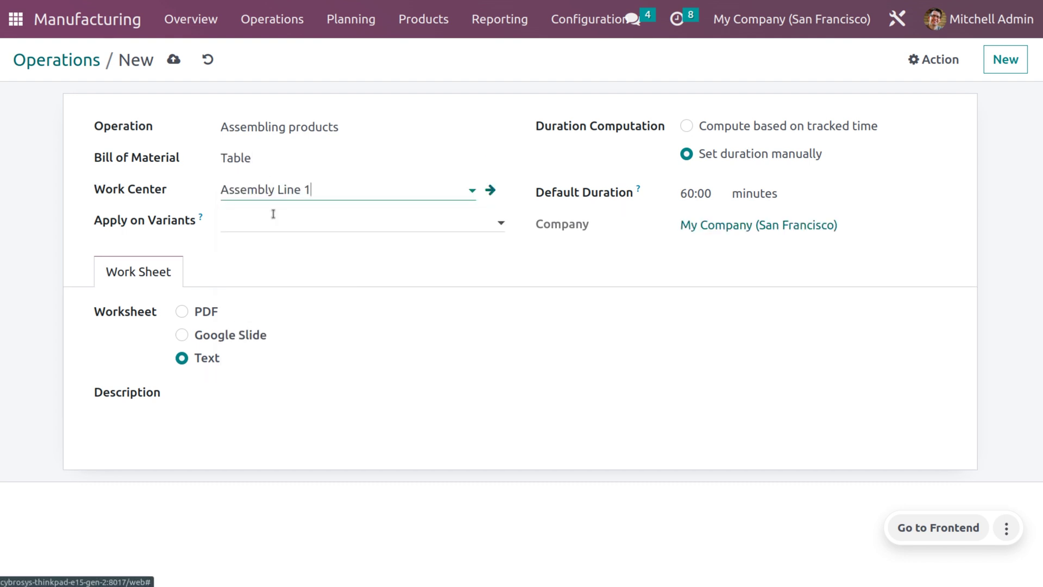
pyautogui.click(173, 59)
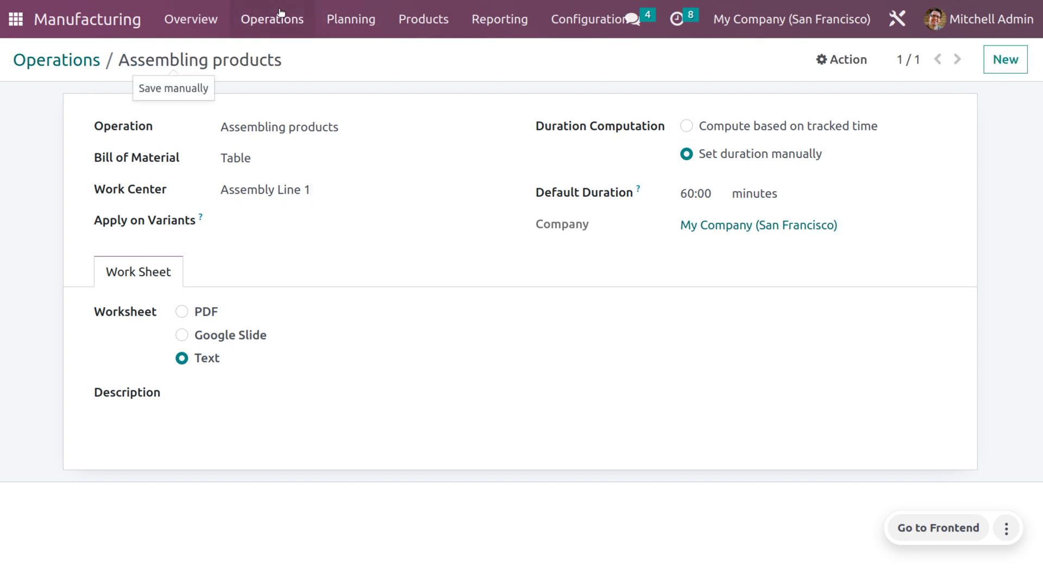
# - Open the first Table bill of materials and review its Operations tab
pyautogui.click(430, 19)
pyautogui.click(450, 105)
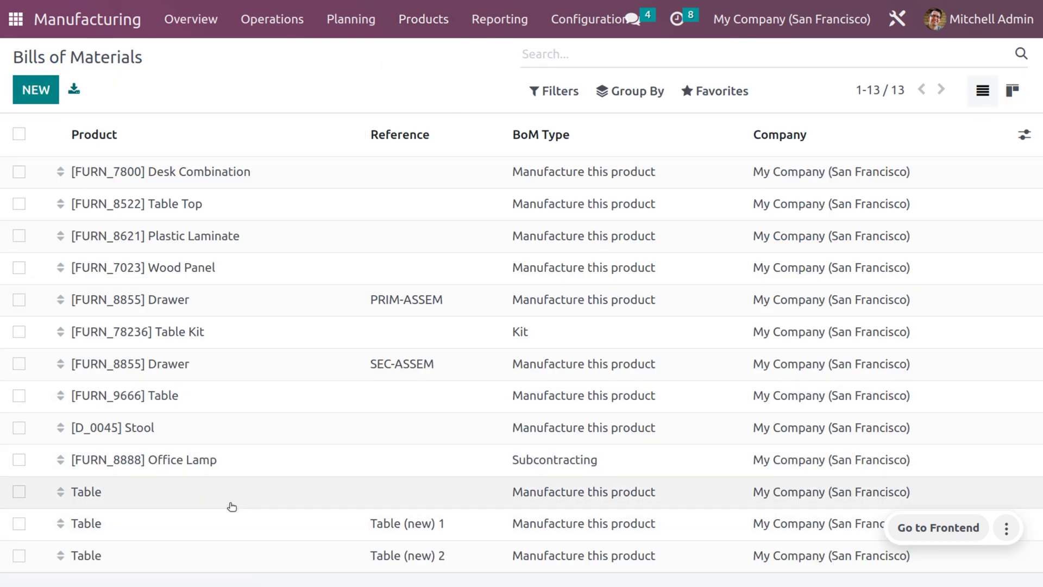
pyautogui.click(232, 506)
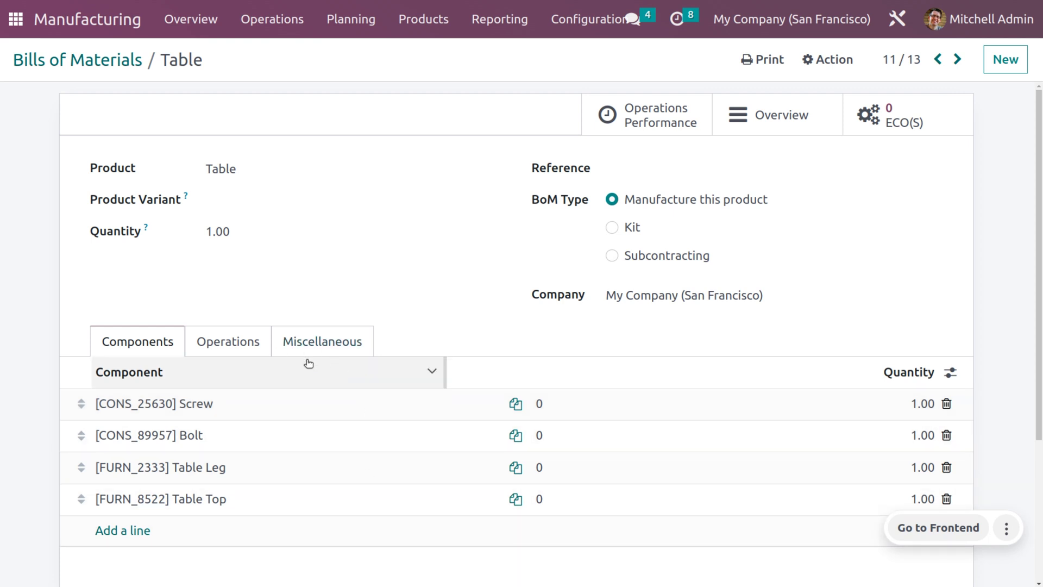
pyautogui.click(217, 342)
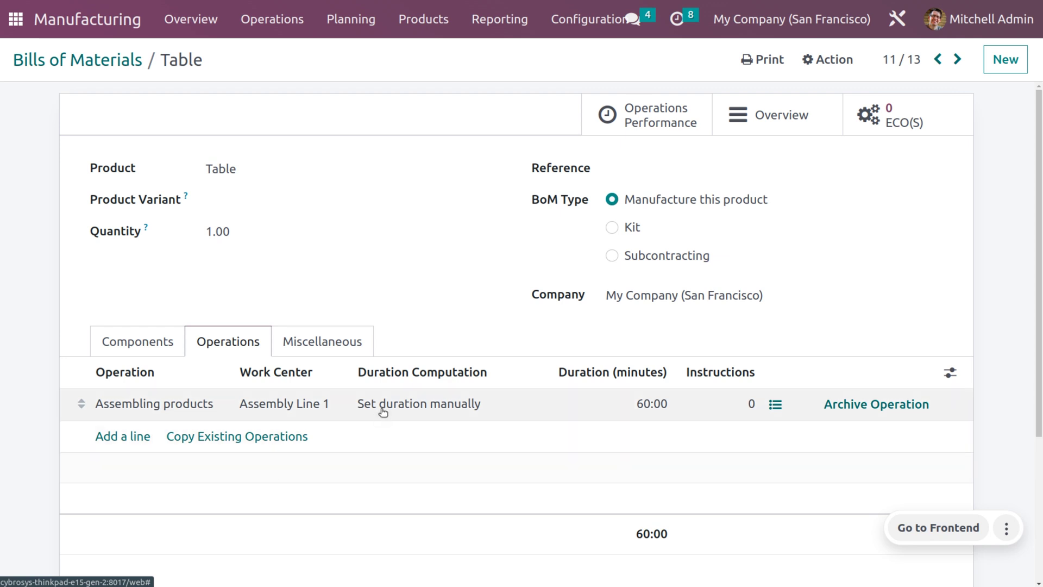
# - Set the bill's reference to 'unbuild table', save, and go to Manufacturing Orders
pyautogui.click(683, 170)
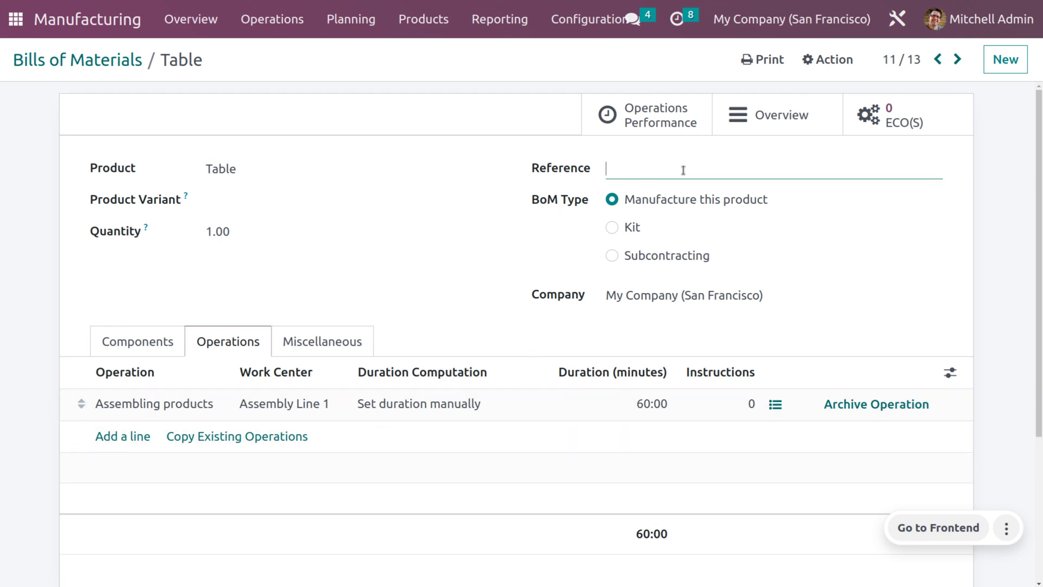
pyautogui.write('unbuild table')
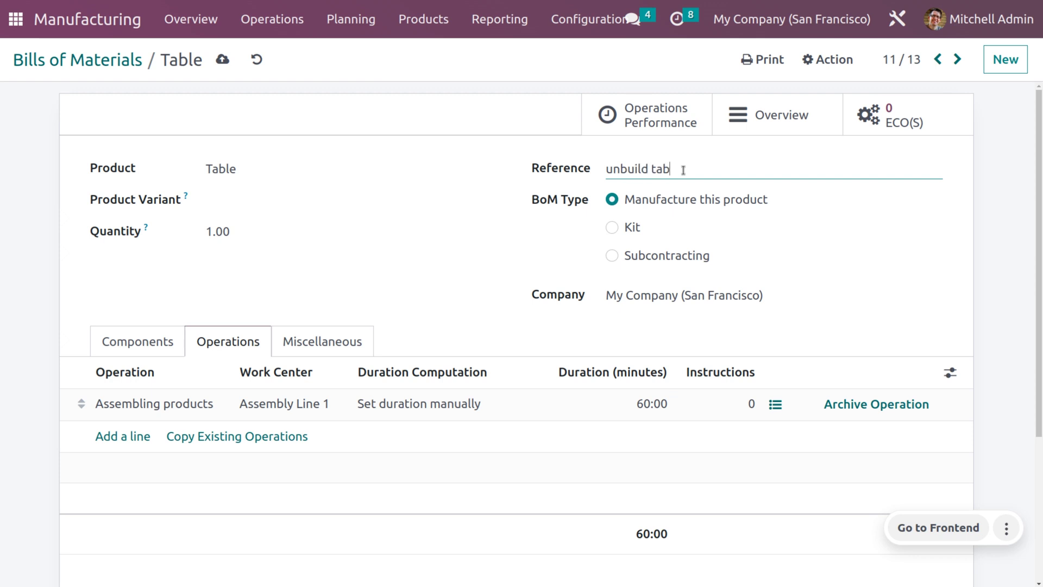
pyautogui.click(222, 59)
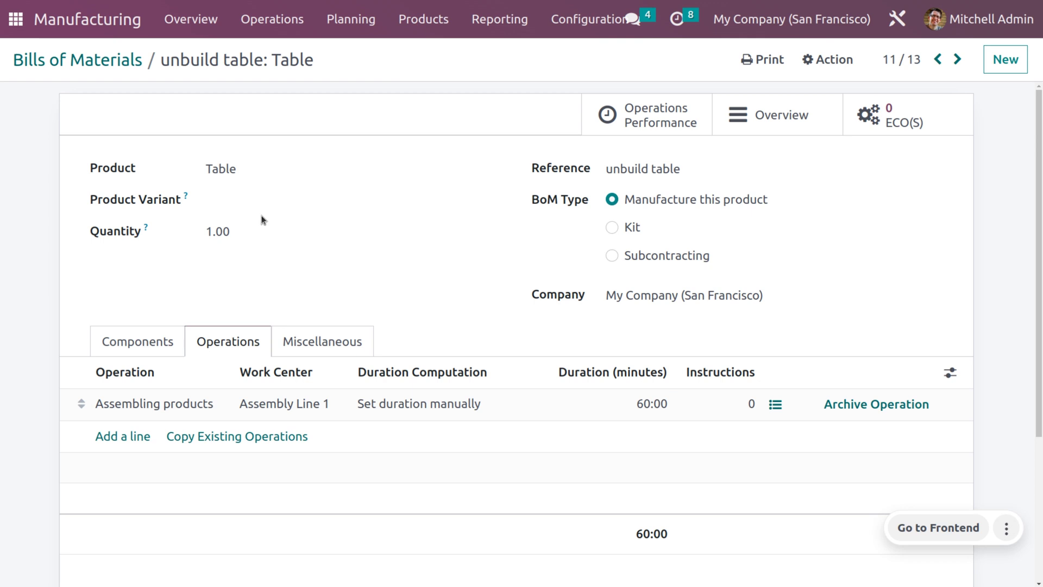
pyautogui.click(279, 21)
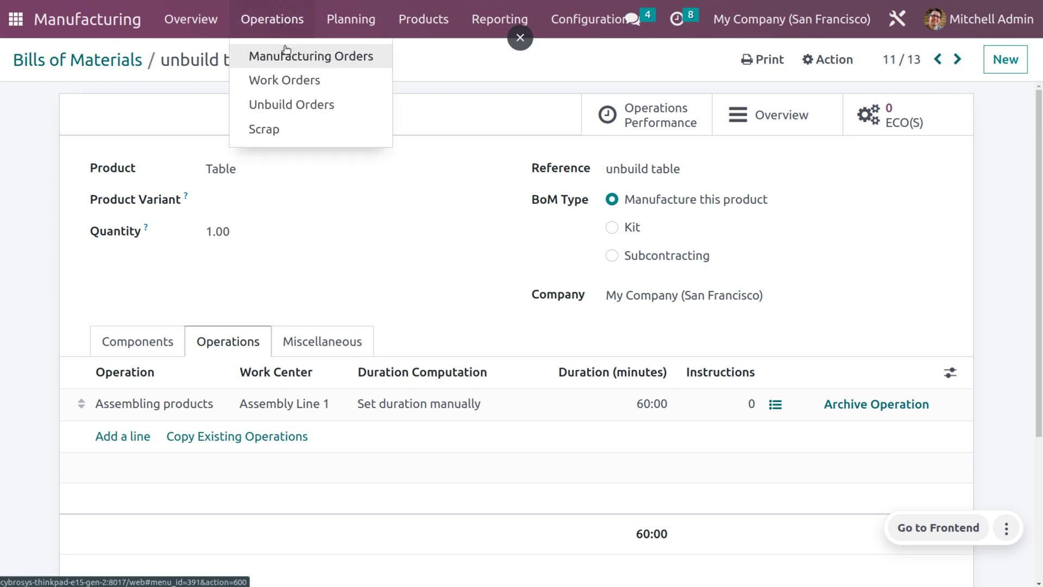
pyautogui.click(287, 55)
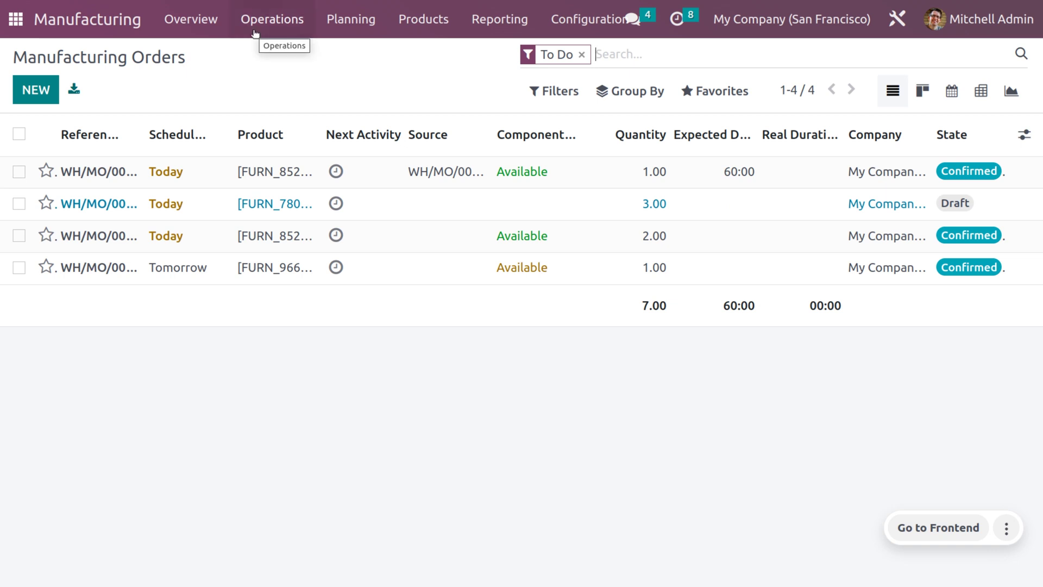
# - Create a manufacturing order from the 'unbuild table: Table' bill, review its work orders and components, and save
pyautogui.click(36, 90)
pyautogui.click(247, 237)
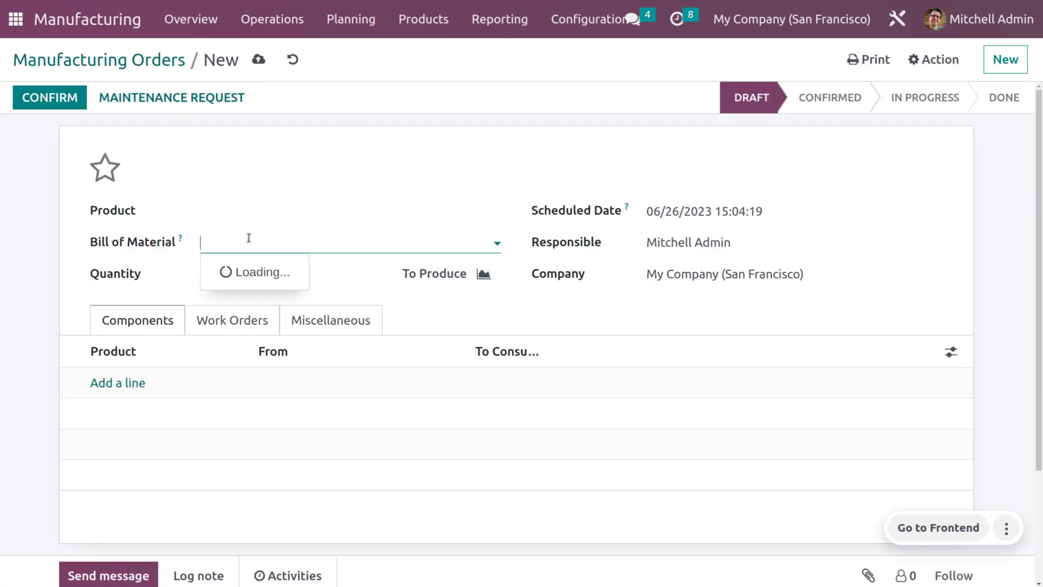
pyautogui.write('table')
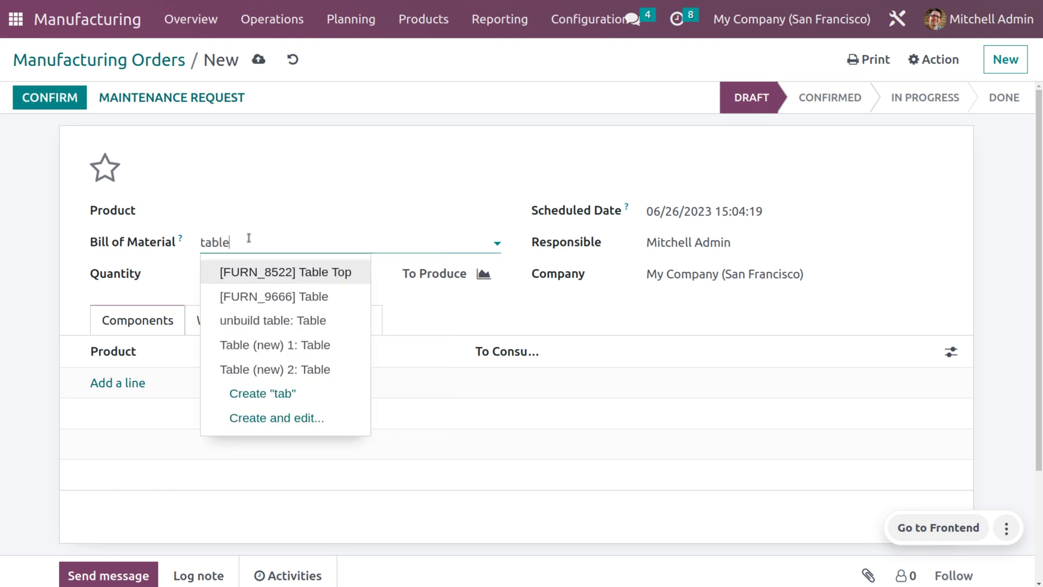
pyautogui.click(334, 325)
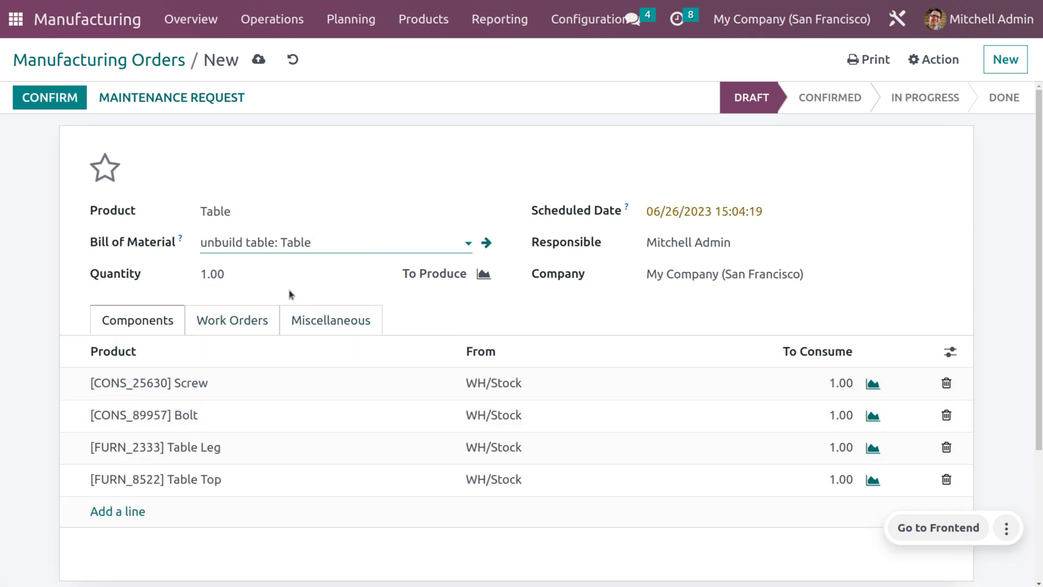
pyautogui.click(239, 326)
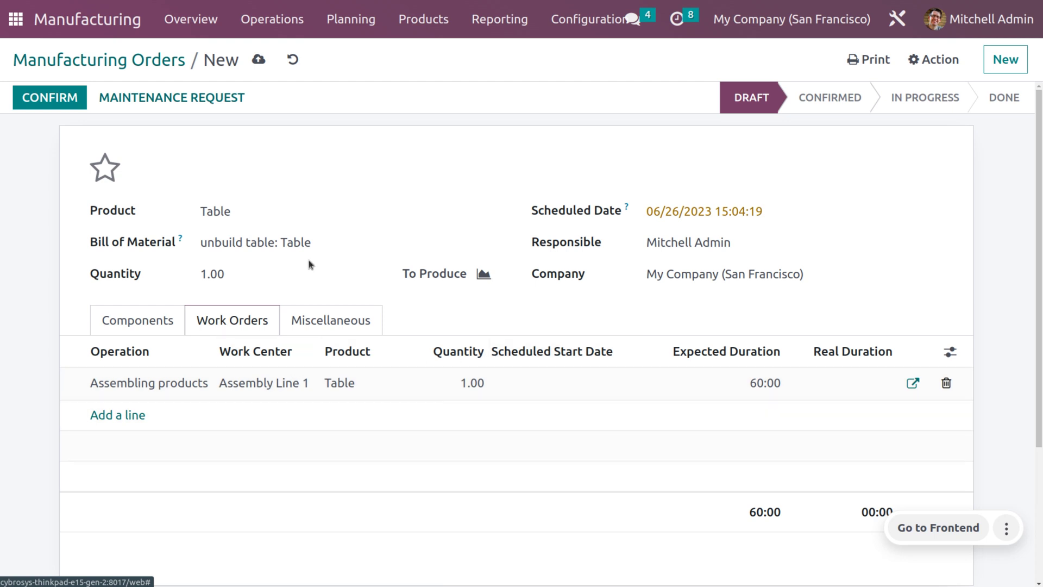
pyautogui.click(136, 323)
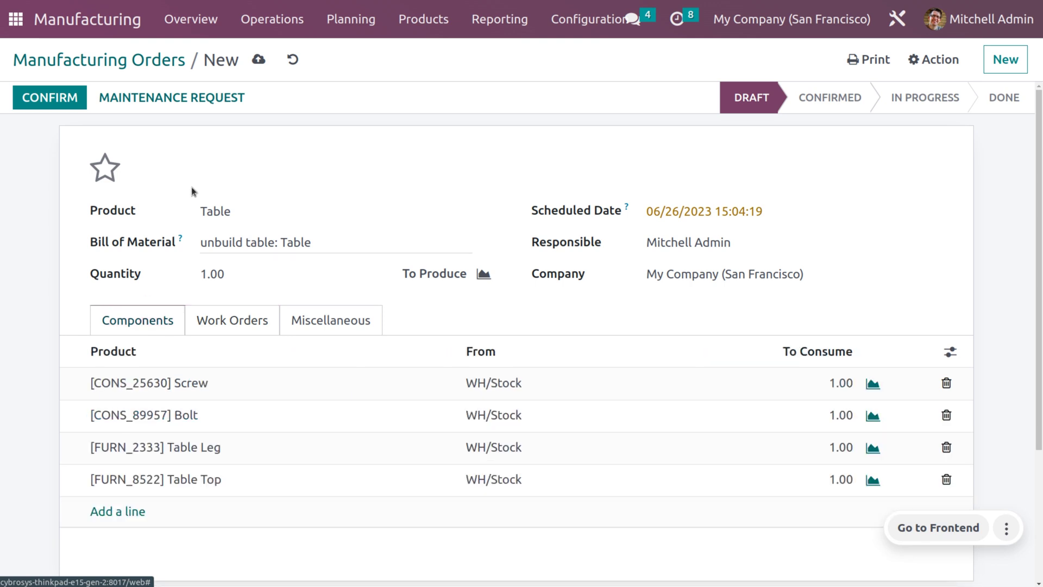
pyautogui.click(259, 59)
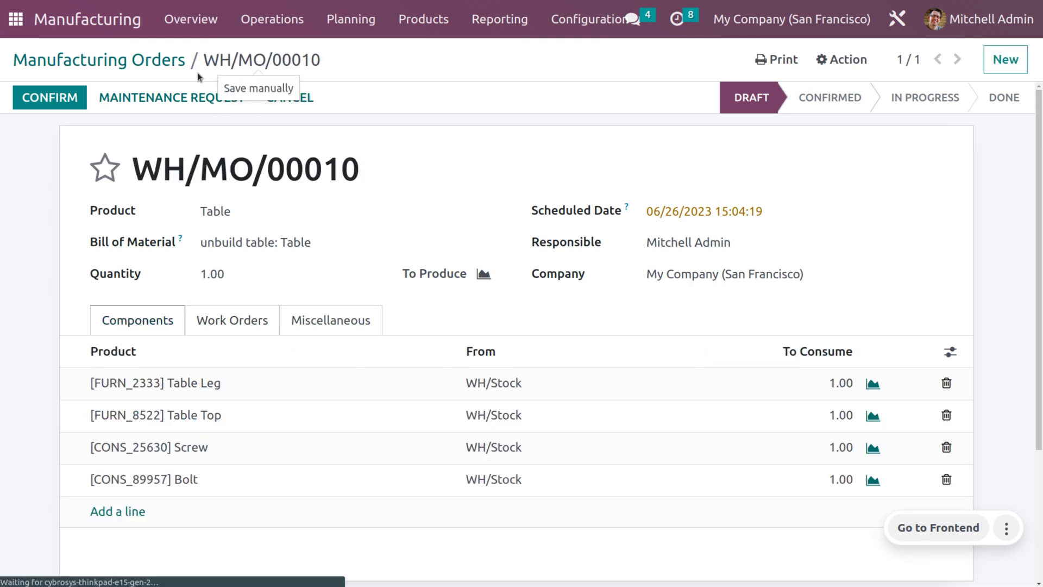
# - Confirm and plan WH/MO/00010, then start and finish its Assembling products work order
pyautogui.click(50, 103)
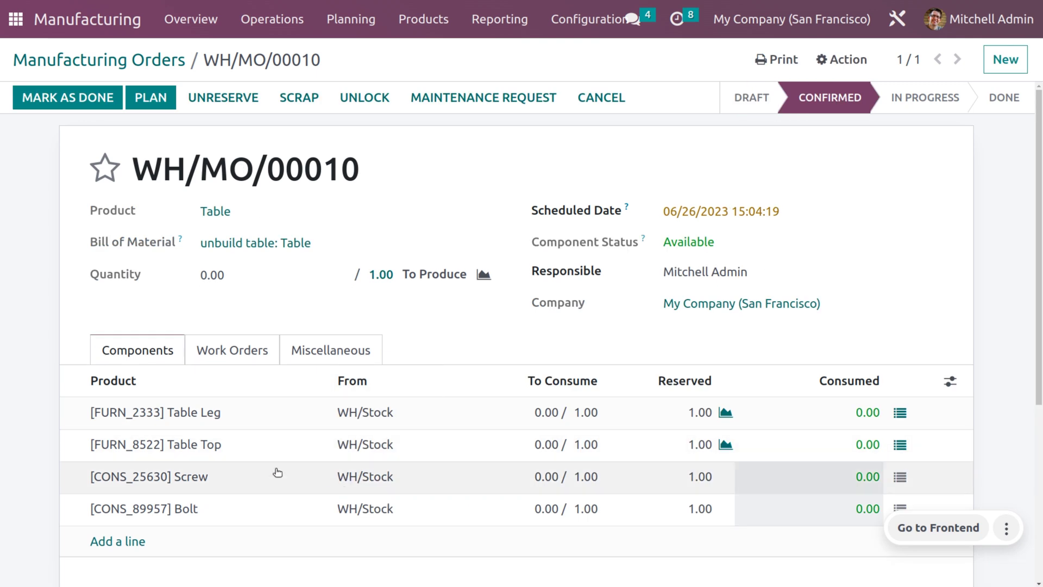
pyautogui.click(243, 356)
pyautogui.click(162, 99)
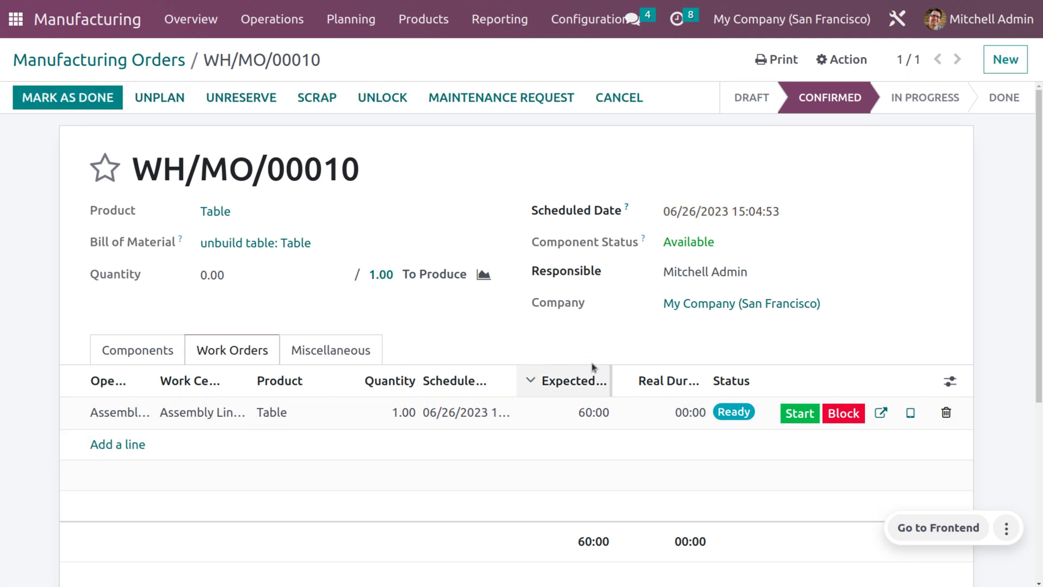
pyautogui.click(800, 413)
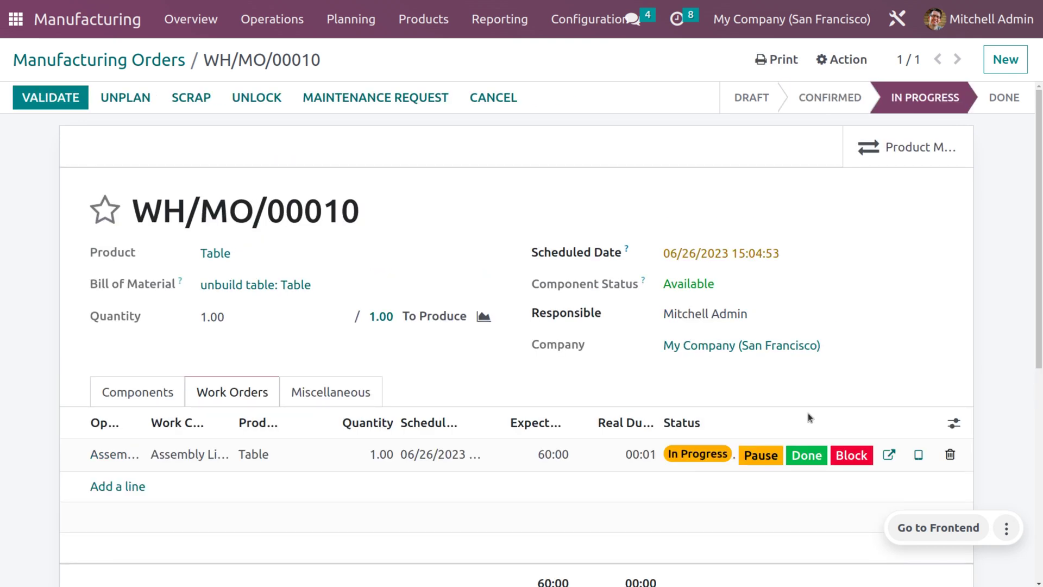
pyautogui.click(807, 457)
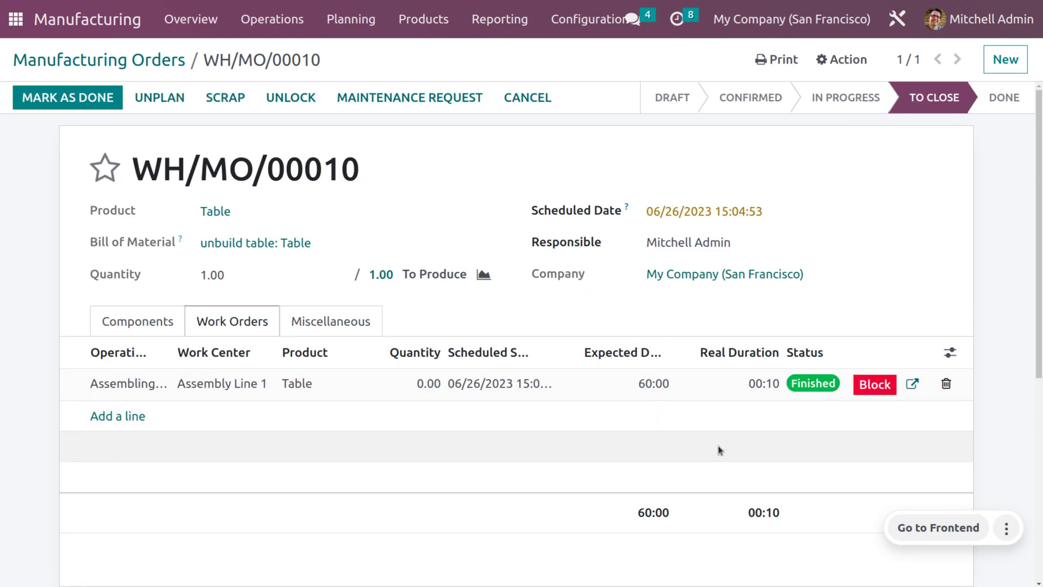
pyautogui.scroll(-1, 395, 271)
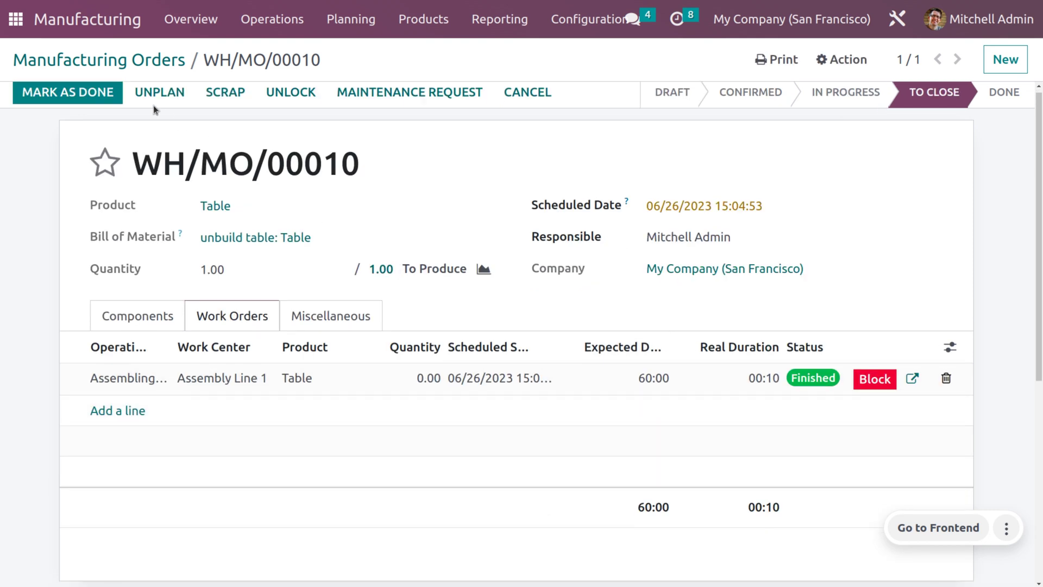
# - Mark WH/MO/00010 done, dismissing the lot error and accepting the consumption difference
pyautogui.click(79, 93)
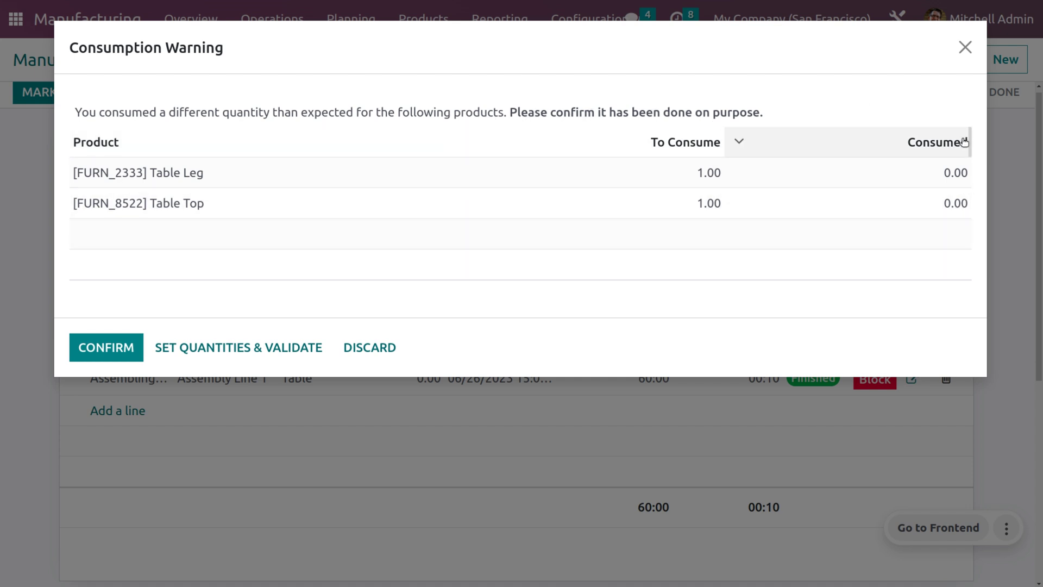
pyautogui.click(945, 173)
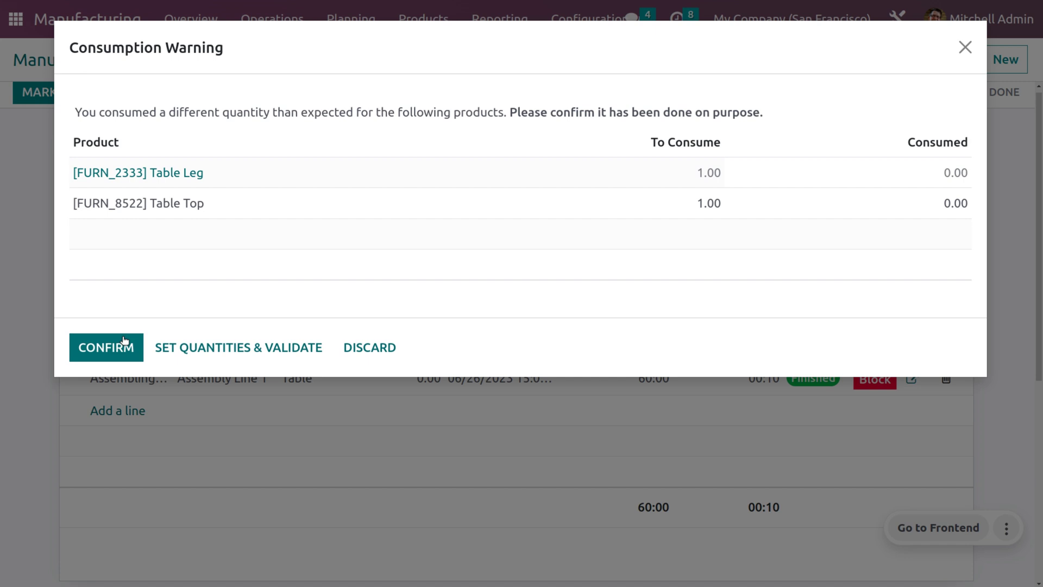
pyautogui.click(163, 351)
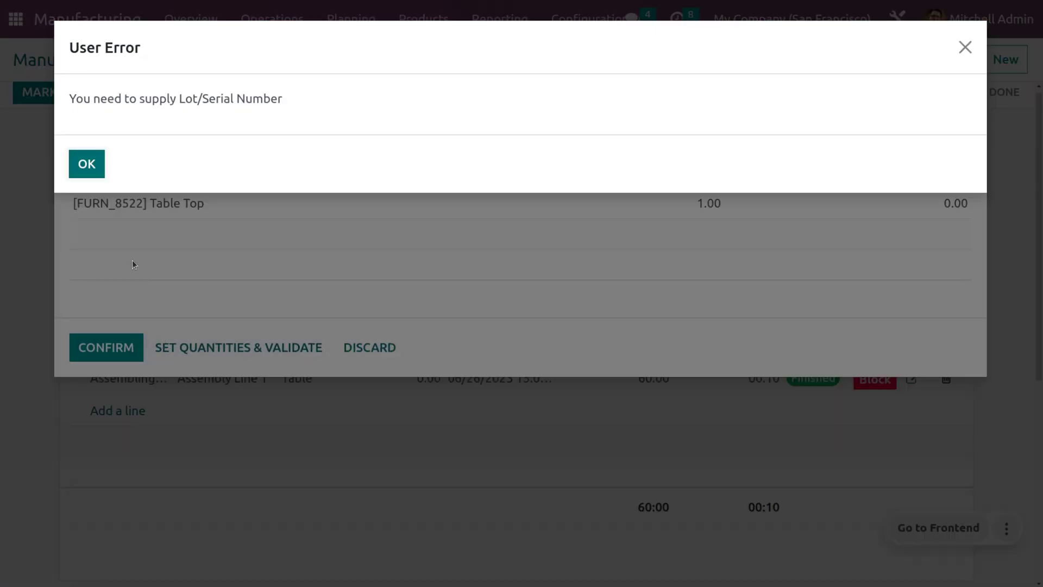
pyautogui.click(87, 166)
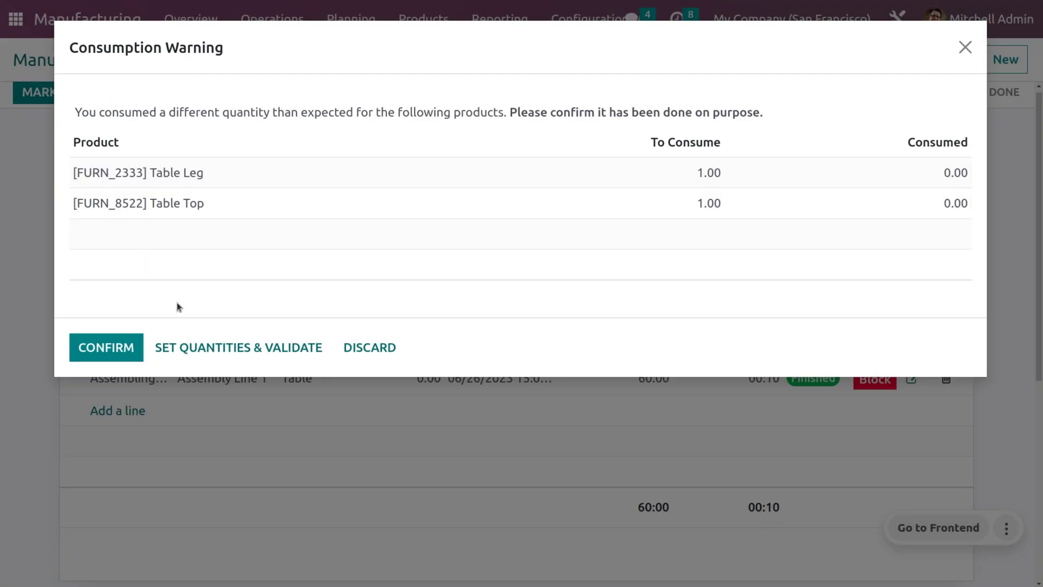
pyautogui.click(103, 348)
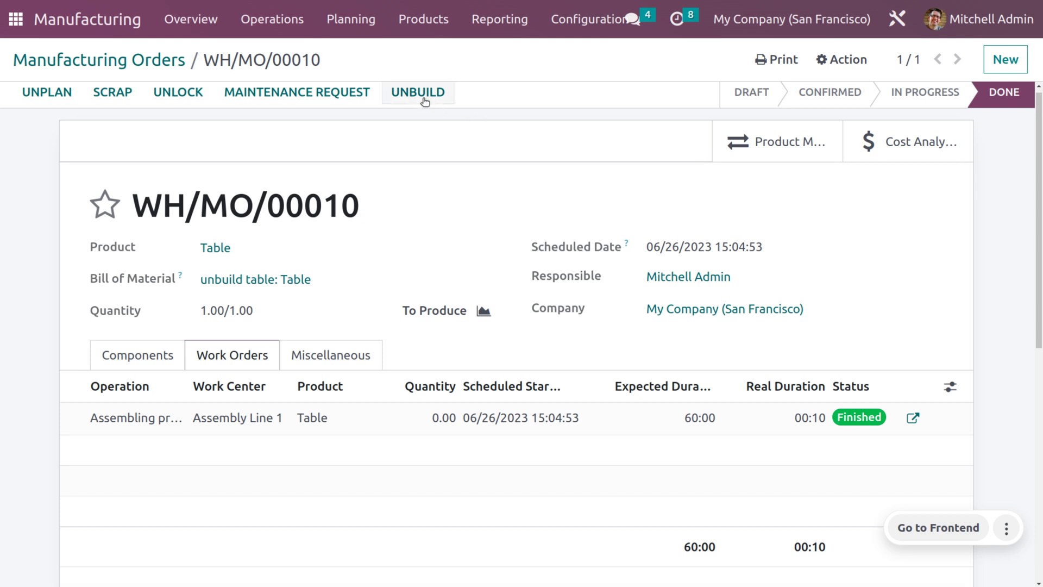
# - Start a new unbuild order using the 'unbuild table: Table' bill of materials
pyautogui.click(284, 20)
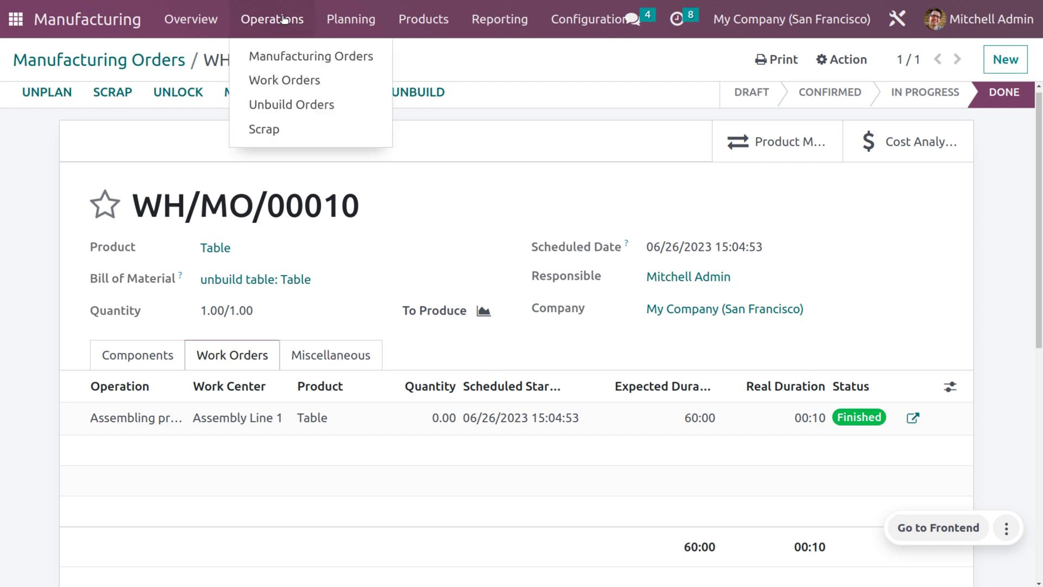
pyautogui.click(305, 109)
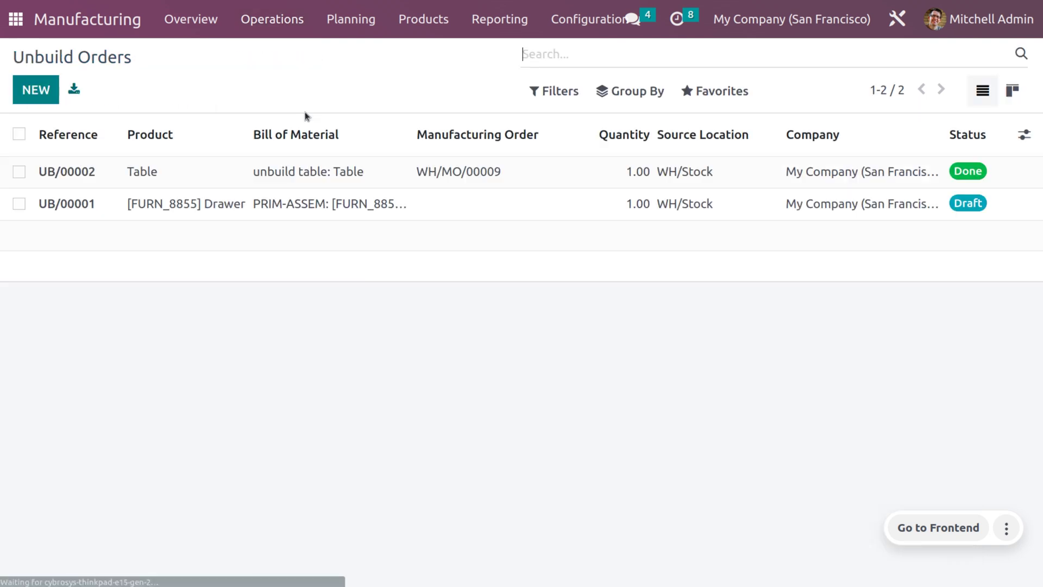
pyautogui.click(29, 91)
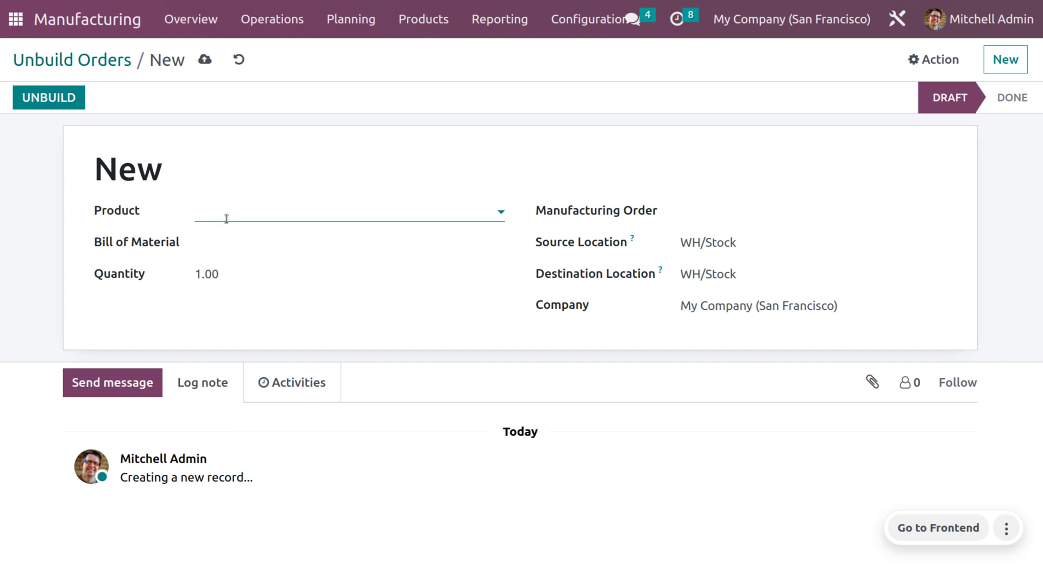
pyautogui.click(230, 237)
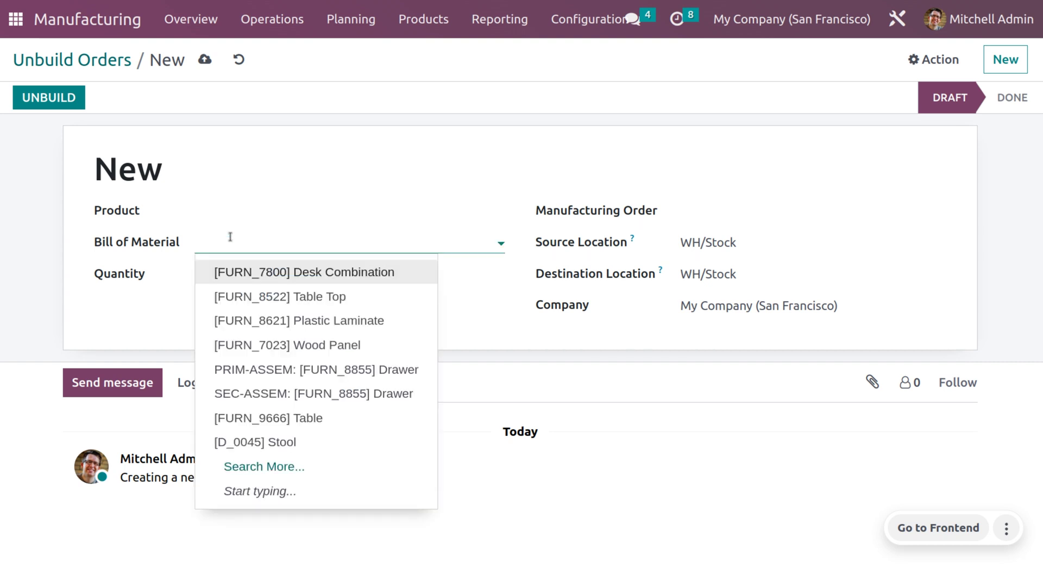
pyautogui.write('table')
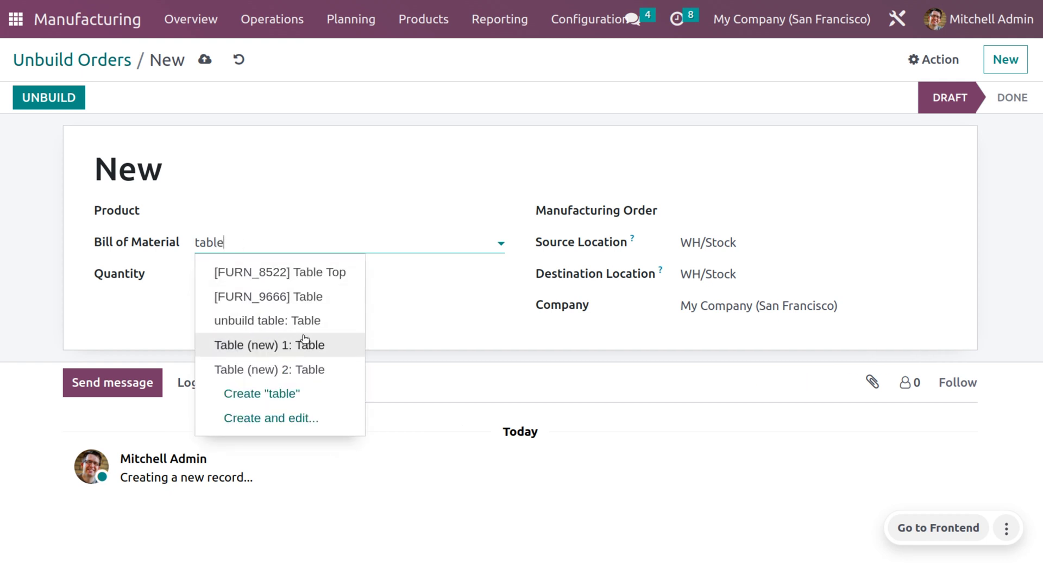
pyautogui.click(310, 321)
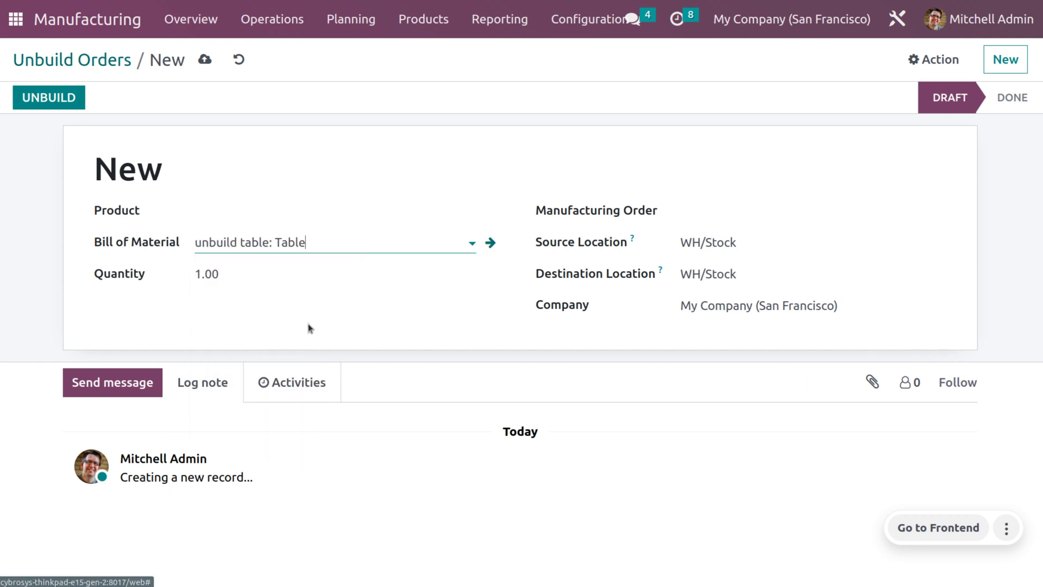
# - Set product Table, link WH/MO/00010, keep WH/Stock as destination, and save
pyautogui.click(259, 208)
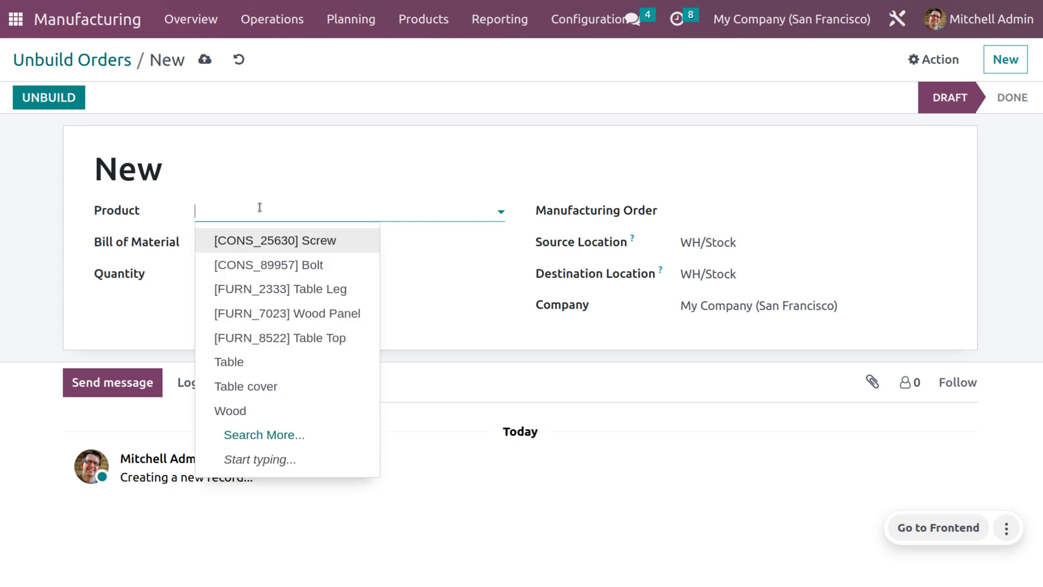
pyautogui.click(260, 368)
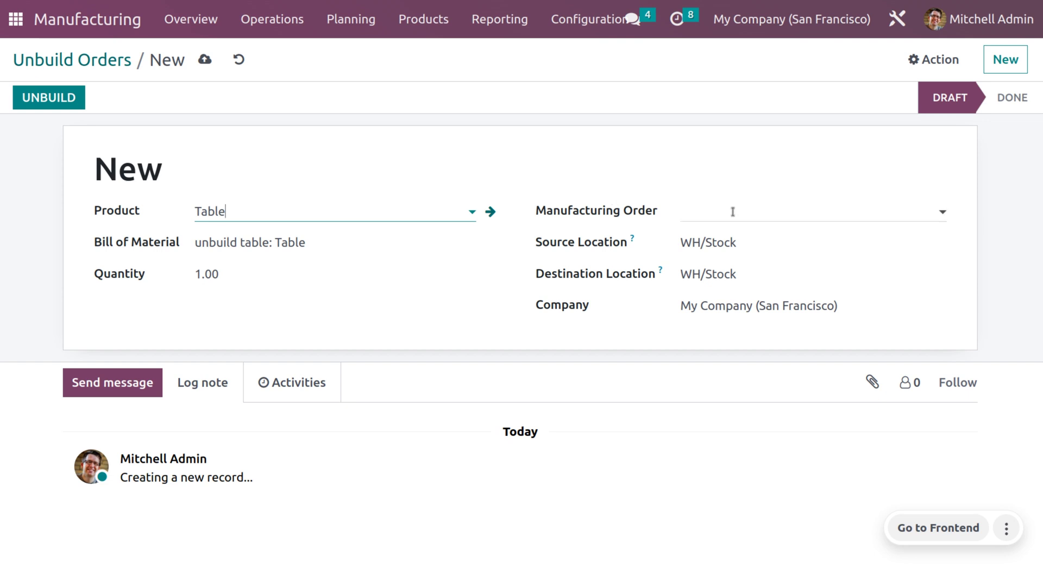
pyautogui.click(733, 212)
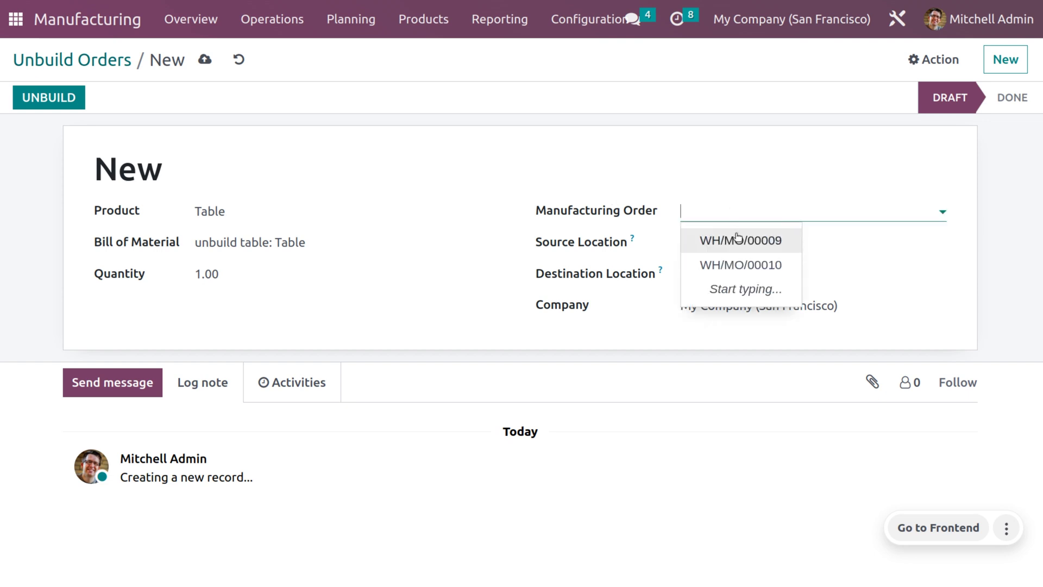
pyautogui.click(739, 266)
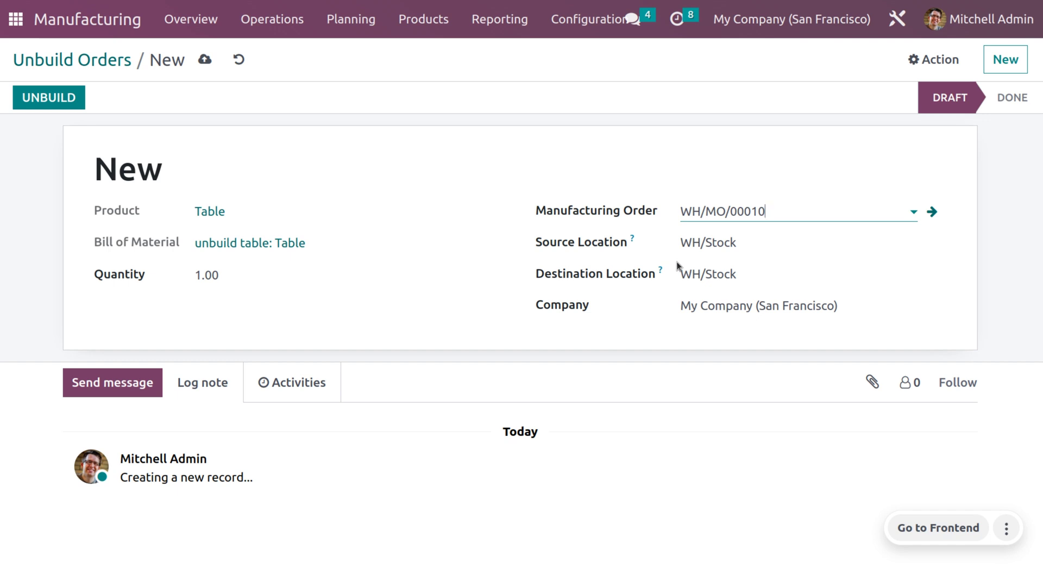
pyautogui.click(728, 274)
pyautogui.click(742, 276)
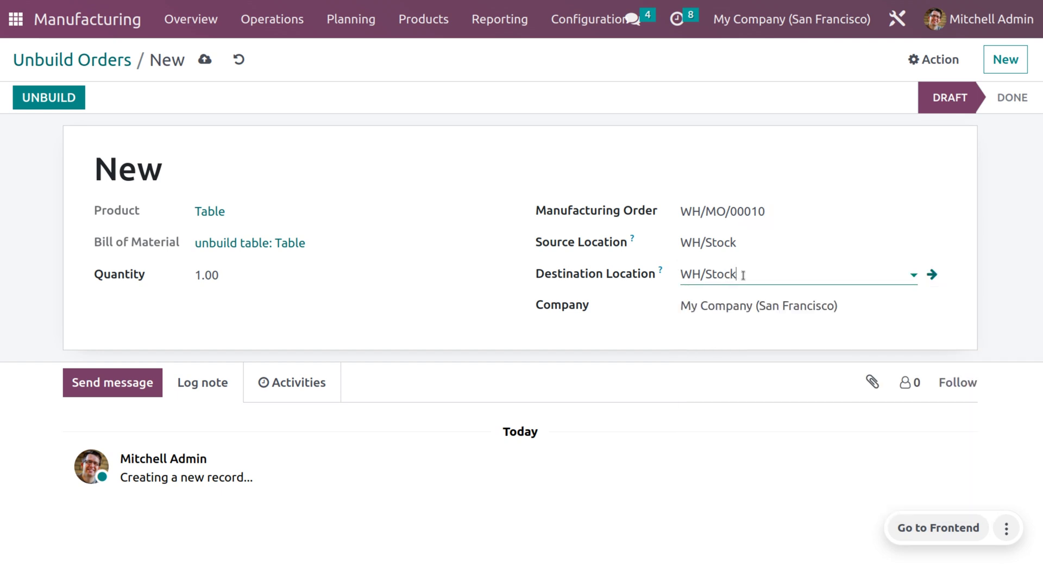
pyautogui.click(204, 59)
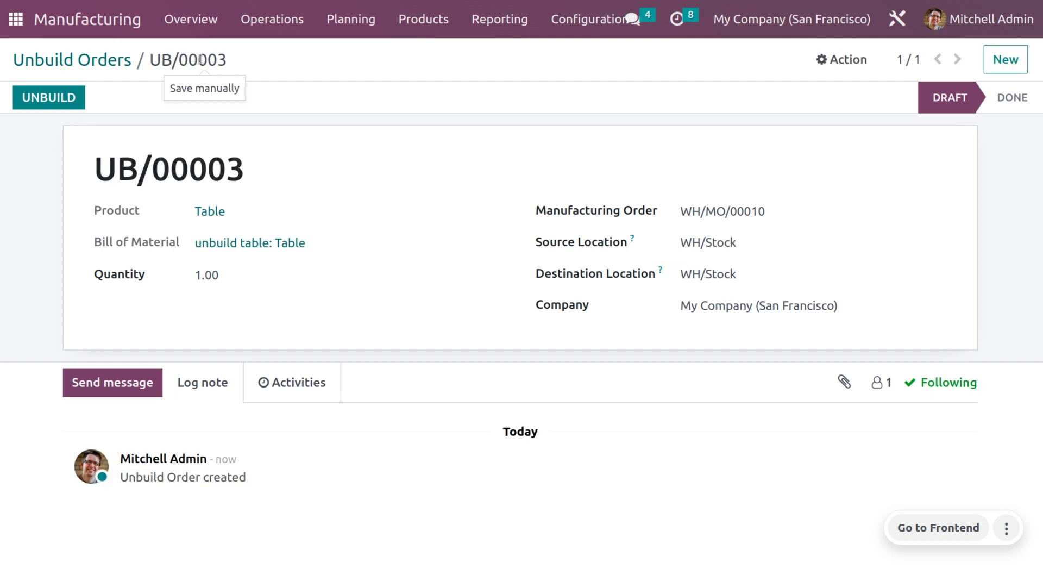
# - Unbuild UB/00003 and view its Table, Bolt and Screw product moves
pyautogui.click(70, 96)
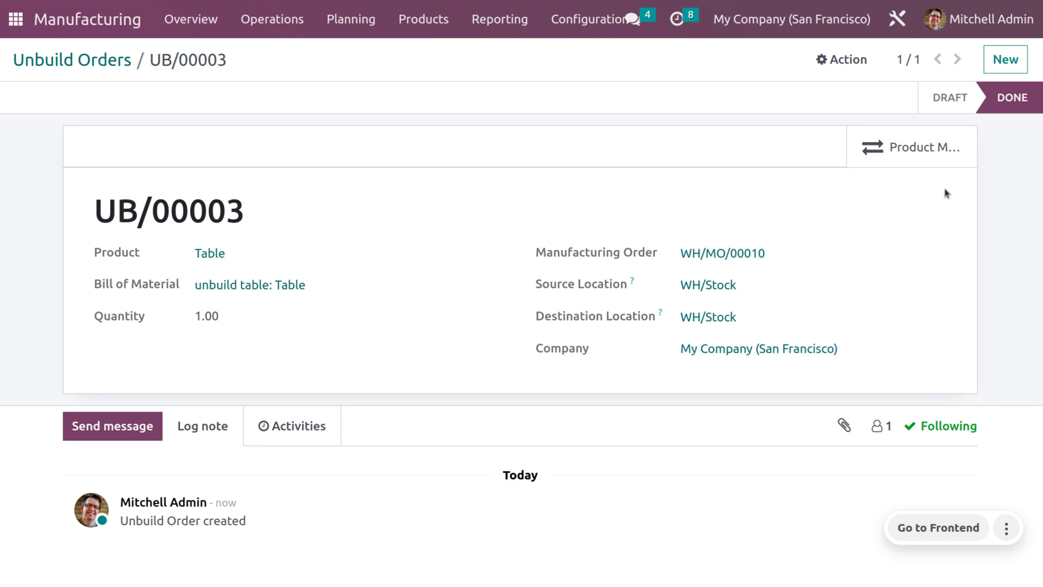
pyautogui.click(892, 151)
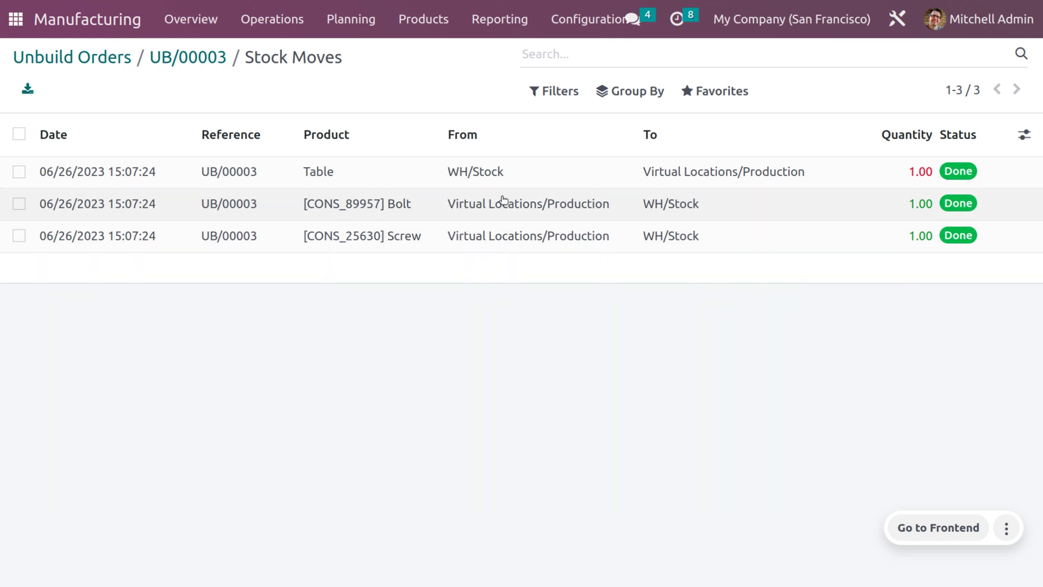
# - In Inventory's Moves History, open the UB/00003 Table move record
pyautogui.click(6, 20)
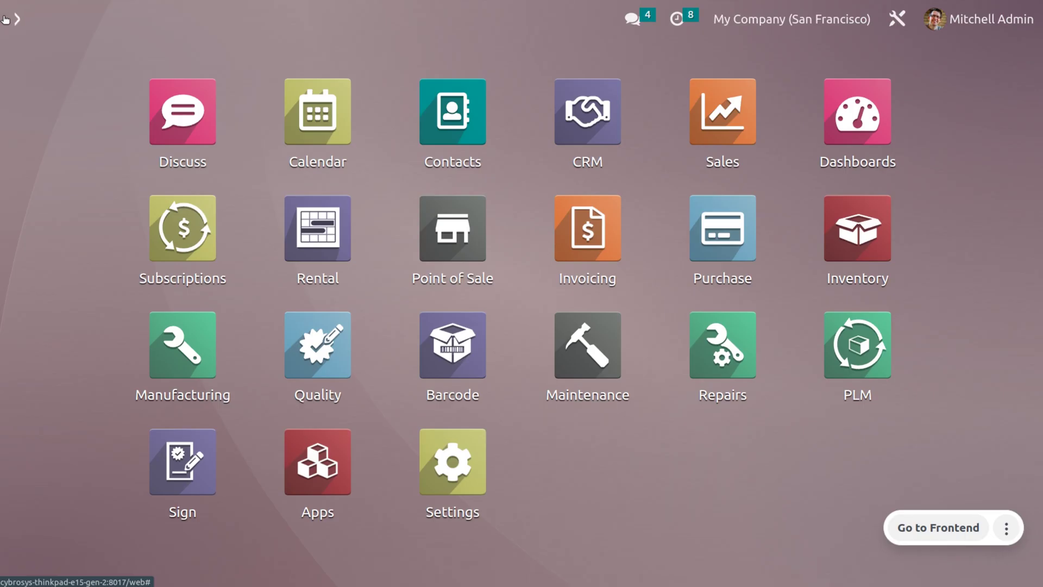
pyautogui.write('in')
pyautogui.press('Down')
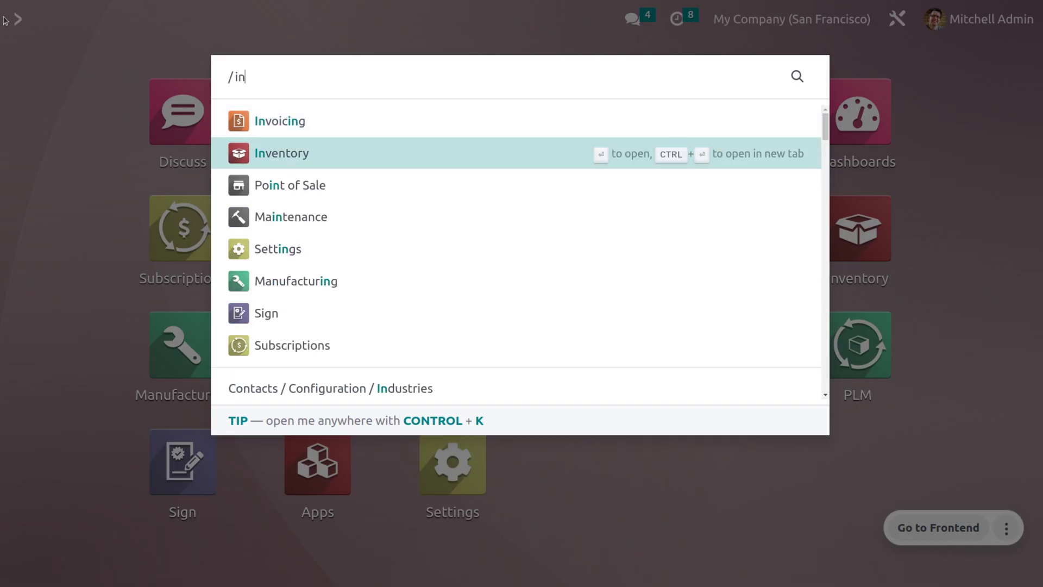
pyautogui.press('Return')
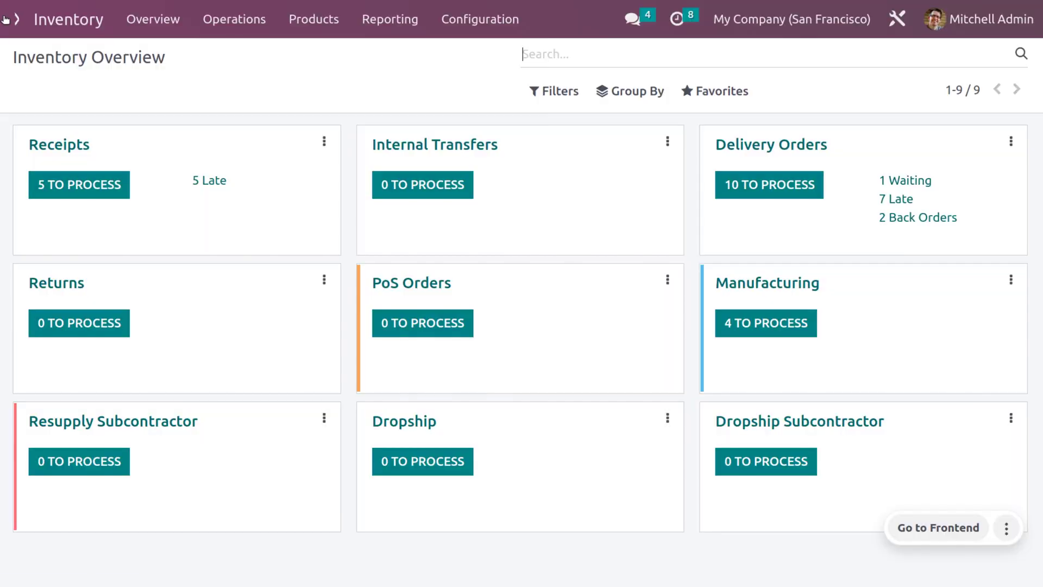
pyautogui.click(361, 23)
pyautogui.click(392, 102)
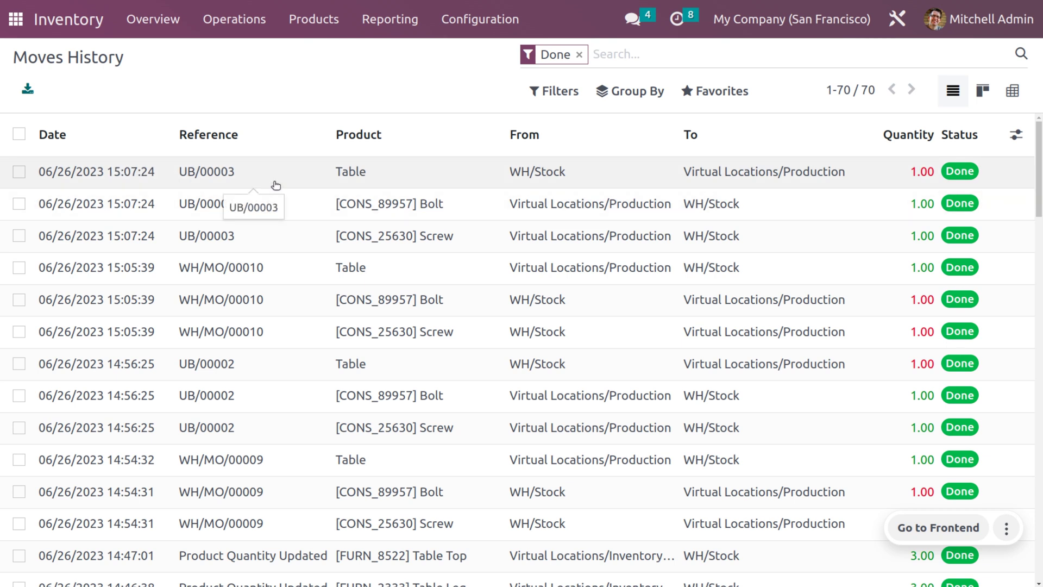
pyautogui.click(276, 186)
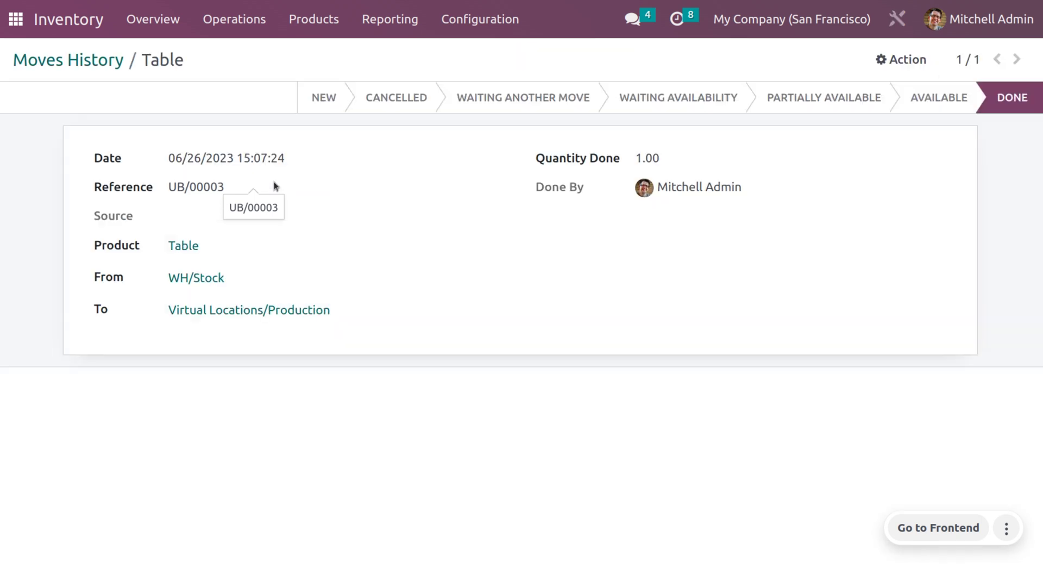